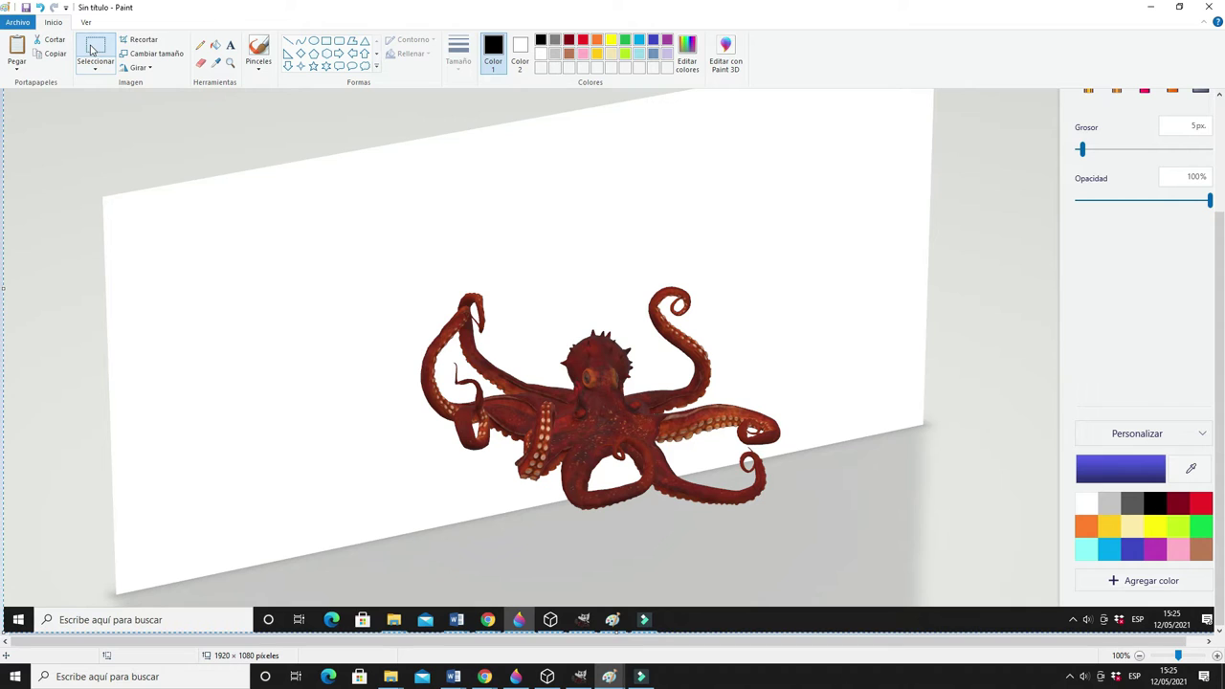
- Crop the screenshot to the octopus using a rectangular selection of about 586 × 442 pixels
click(399, 251)
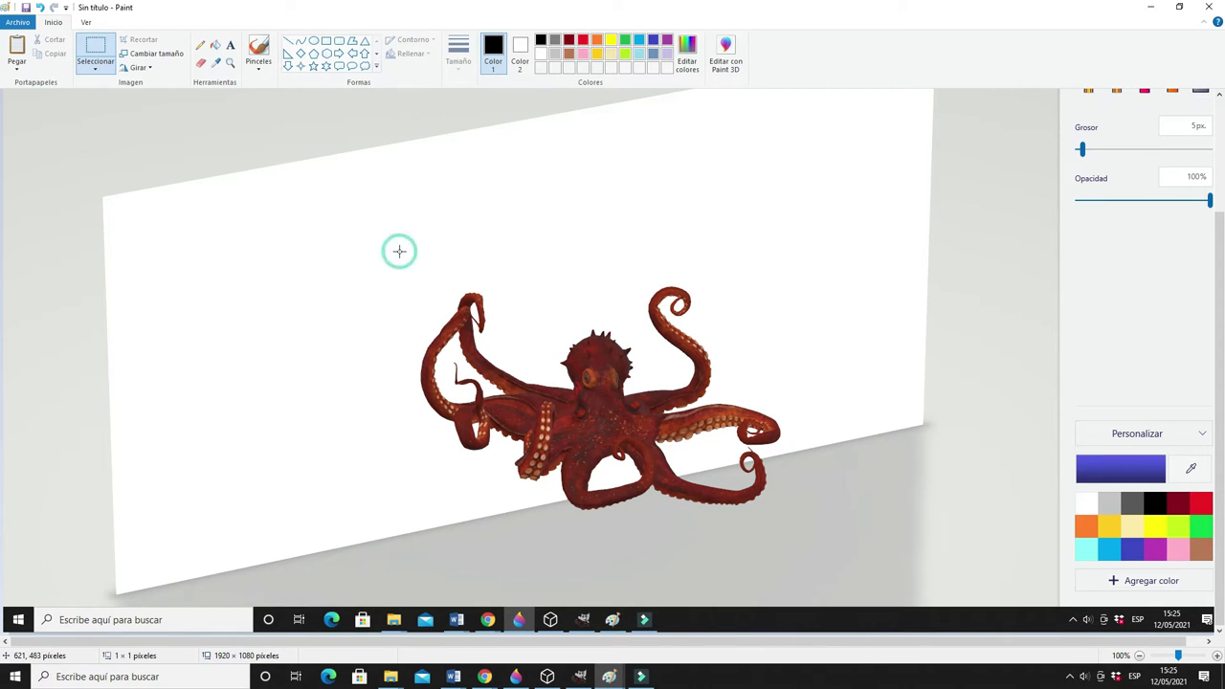
click(95, 45)
click(96, 72)
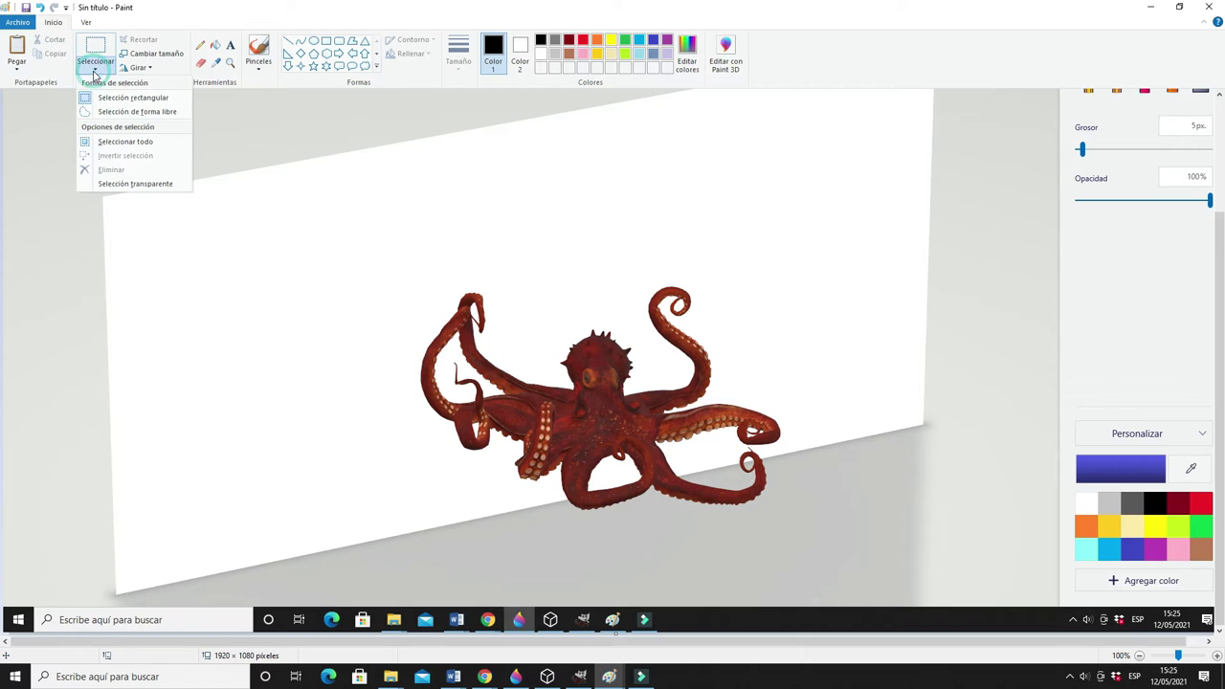
click(104, 49)
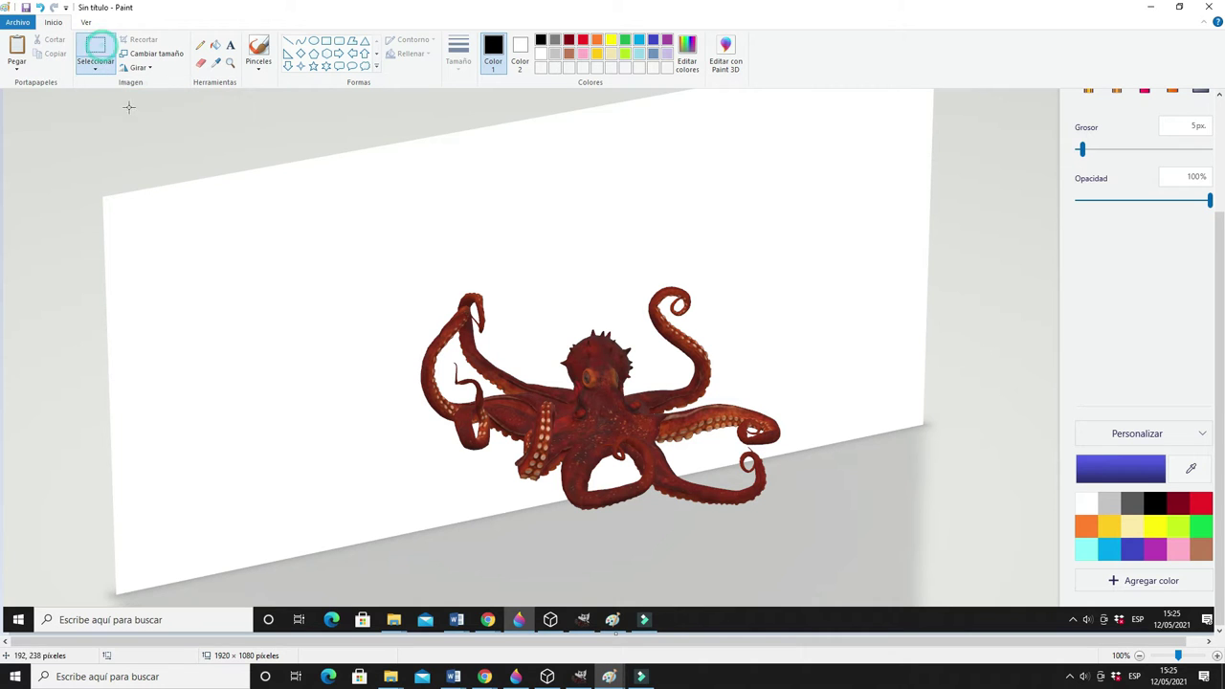
drag(413, 234, 787, 514)
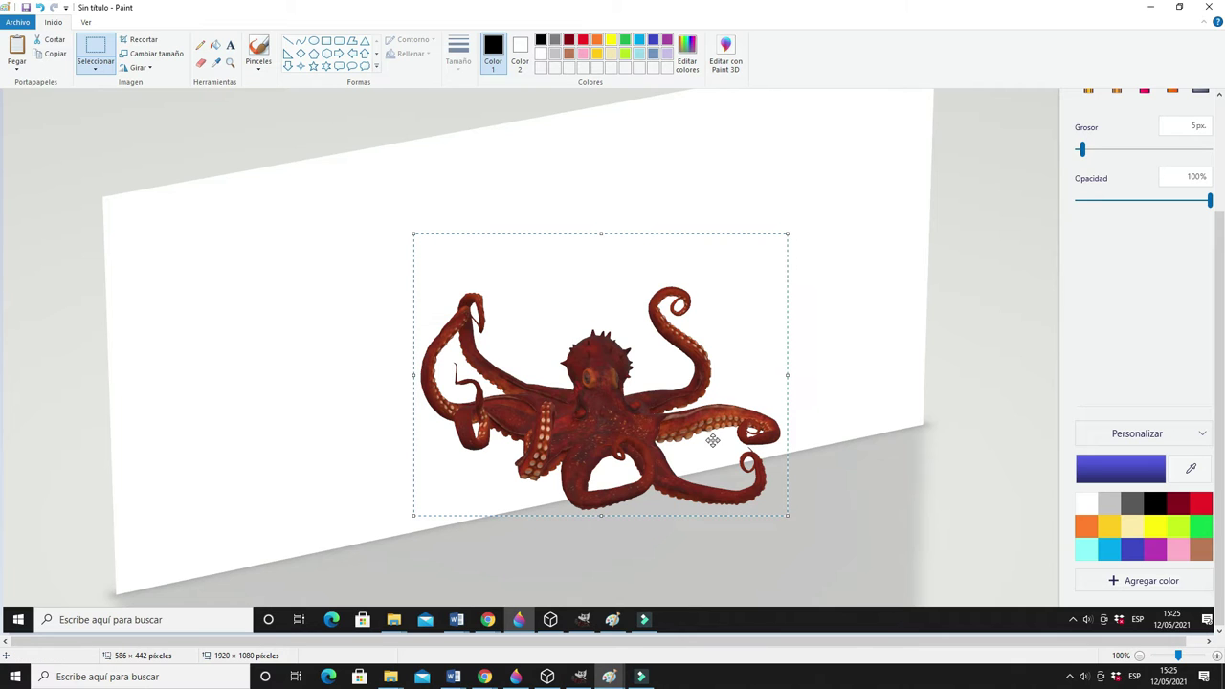
click(143, 43)
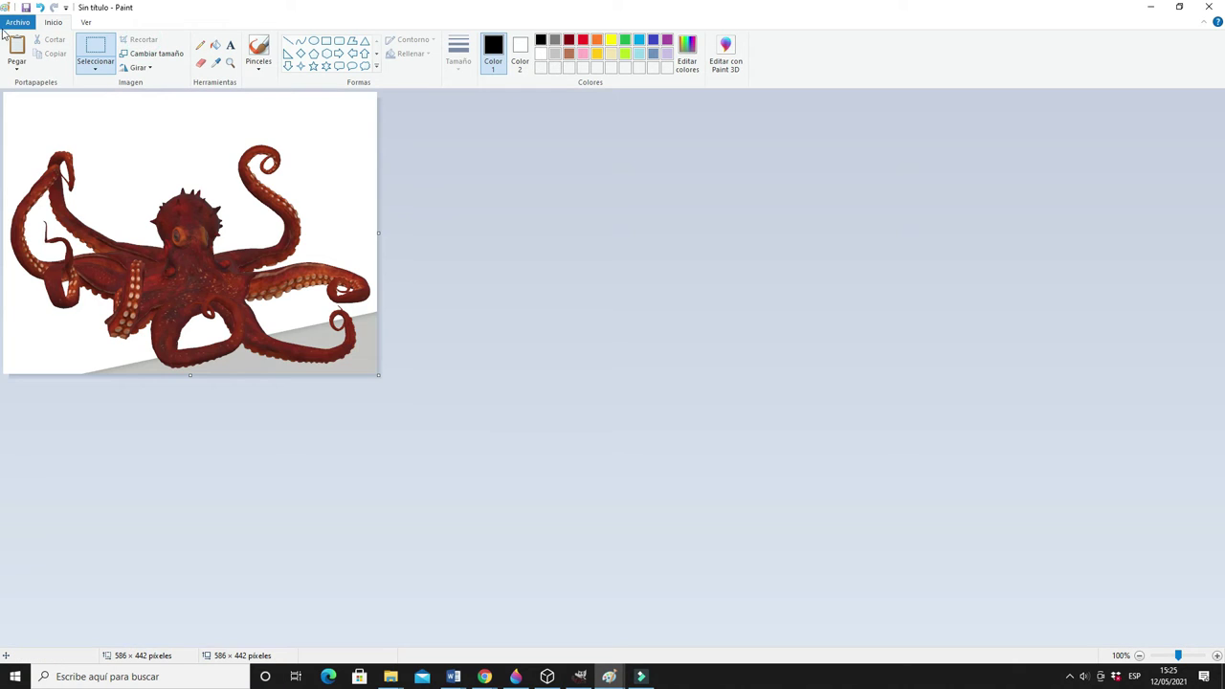
- Save the cropped image to the Desktop as a PNG named pulpo2
click(16, 21)
mouse_move(77, 128)
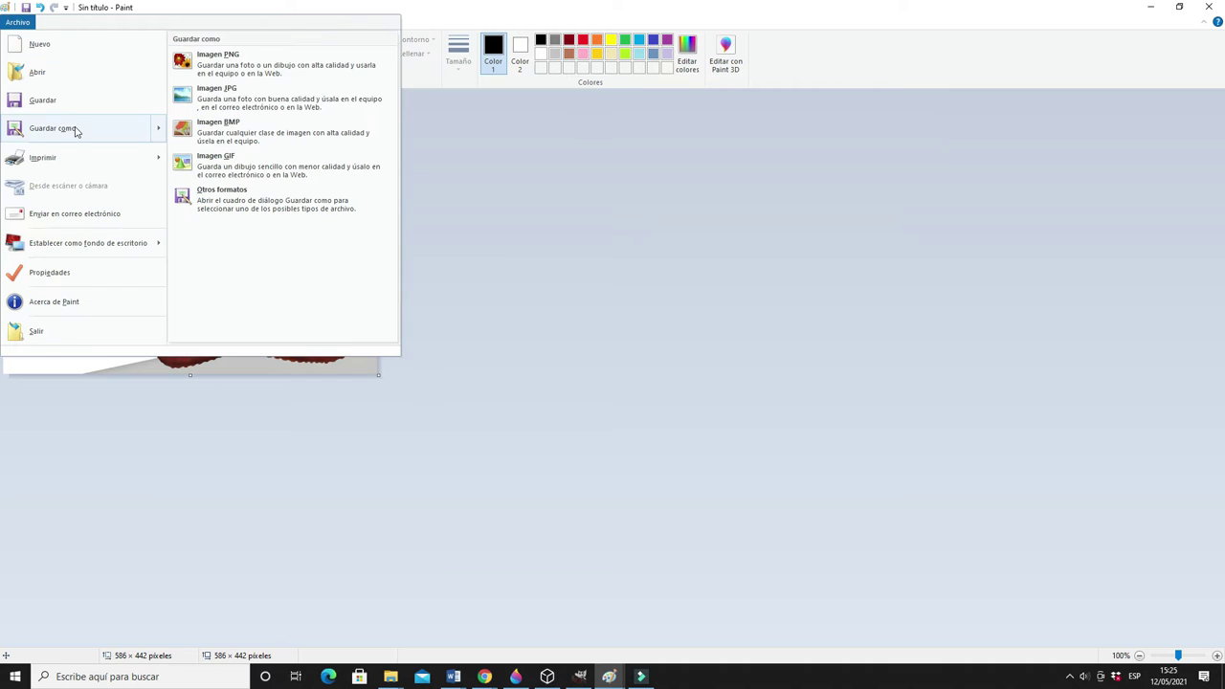
click(230, 60)
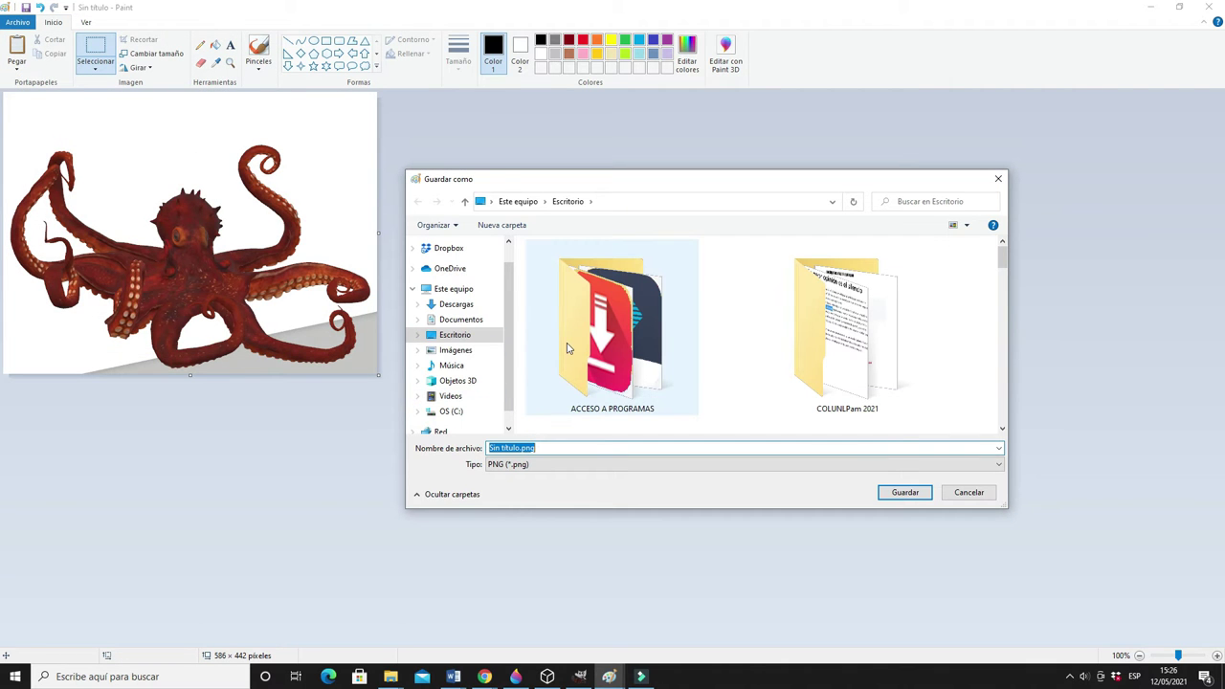
text(pulpo)
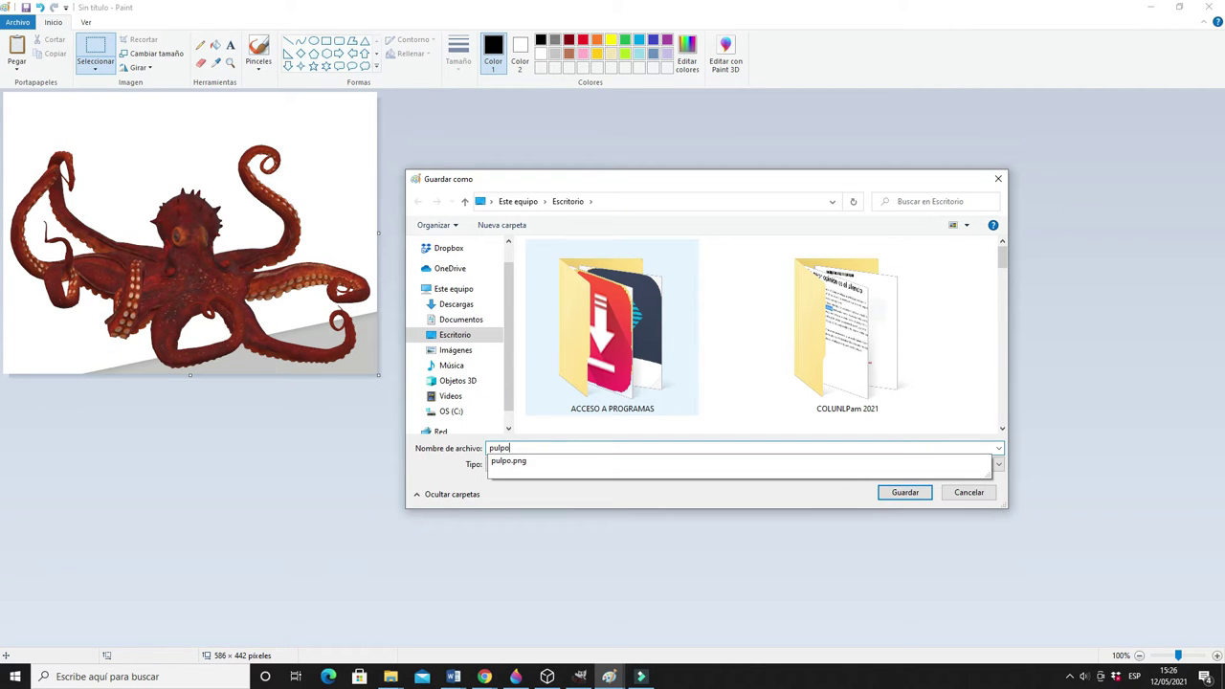
text(2)
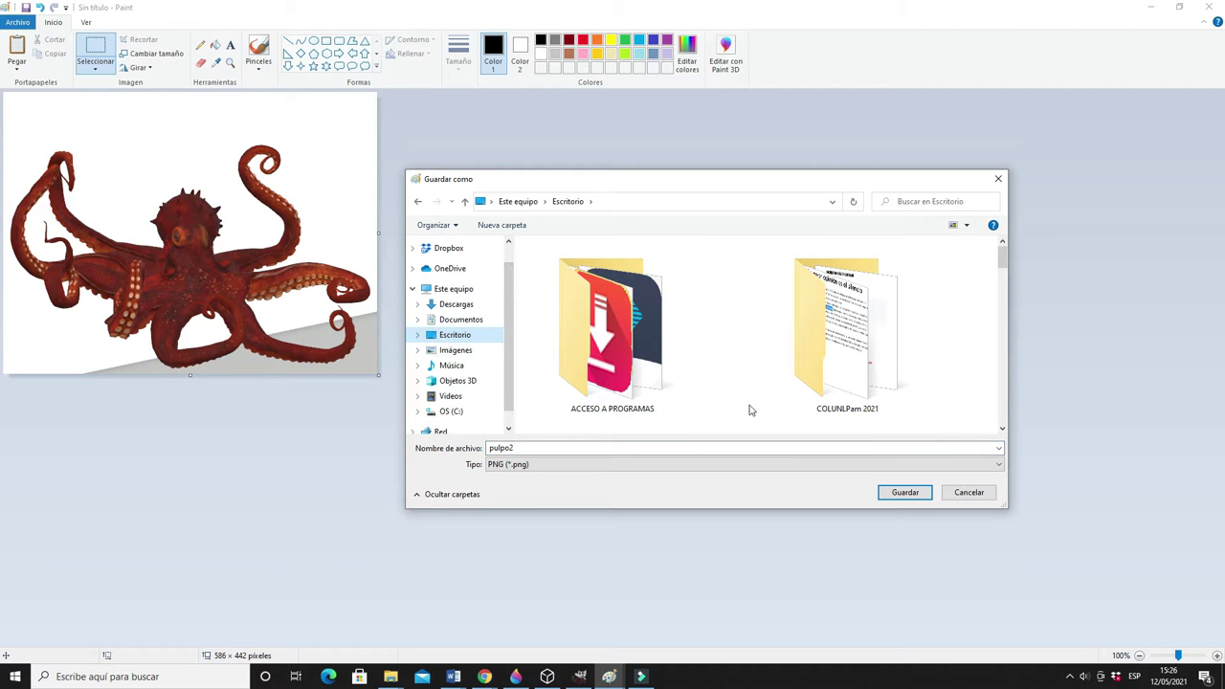
click(911, 491)
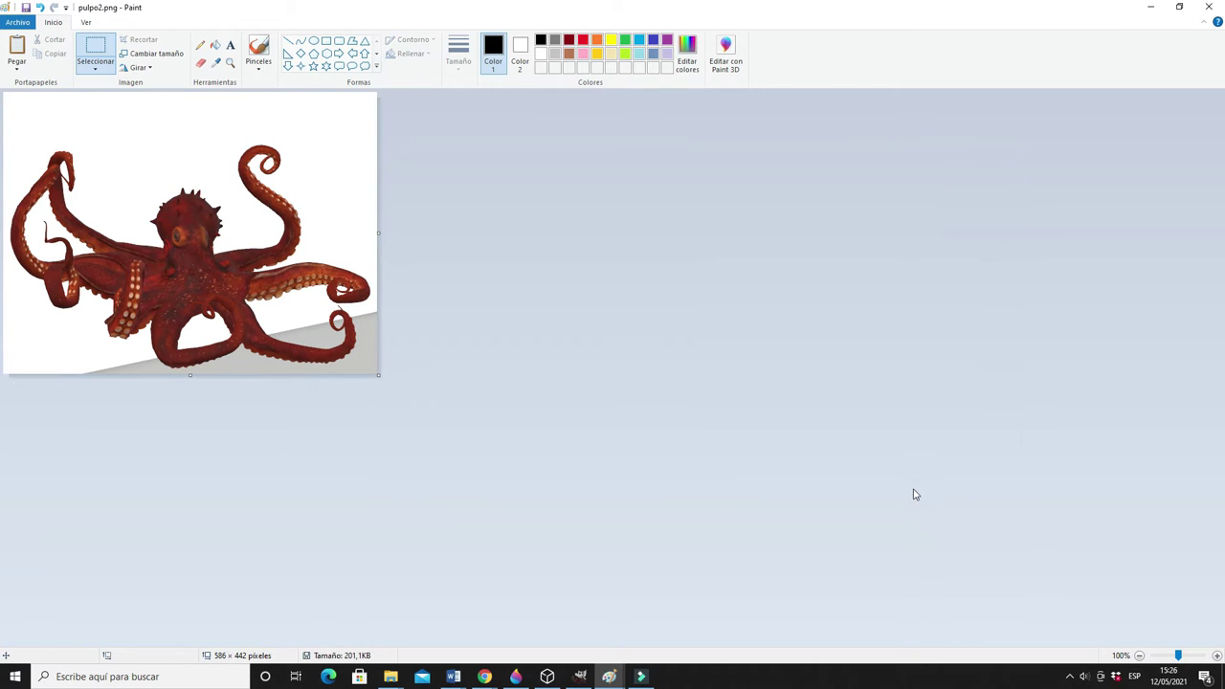
- Switch to GIMP and close the open pulpo image, discarding its changes
click(1150, 8)
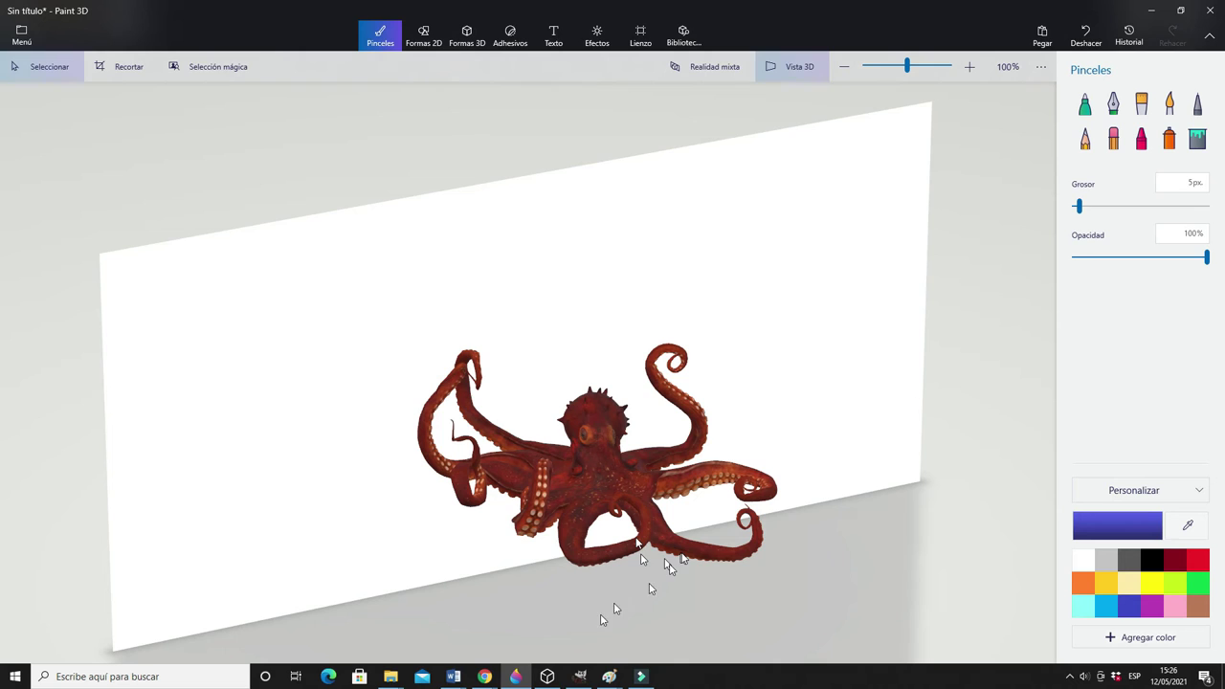
click(581, 676)
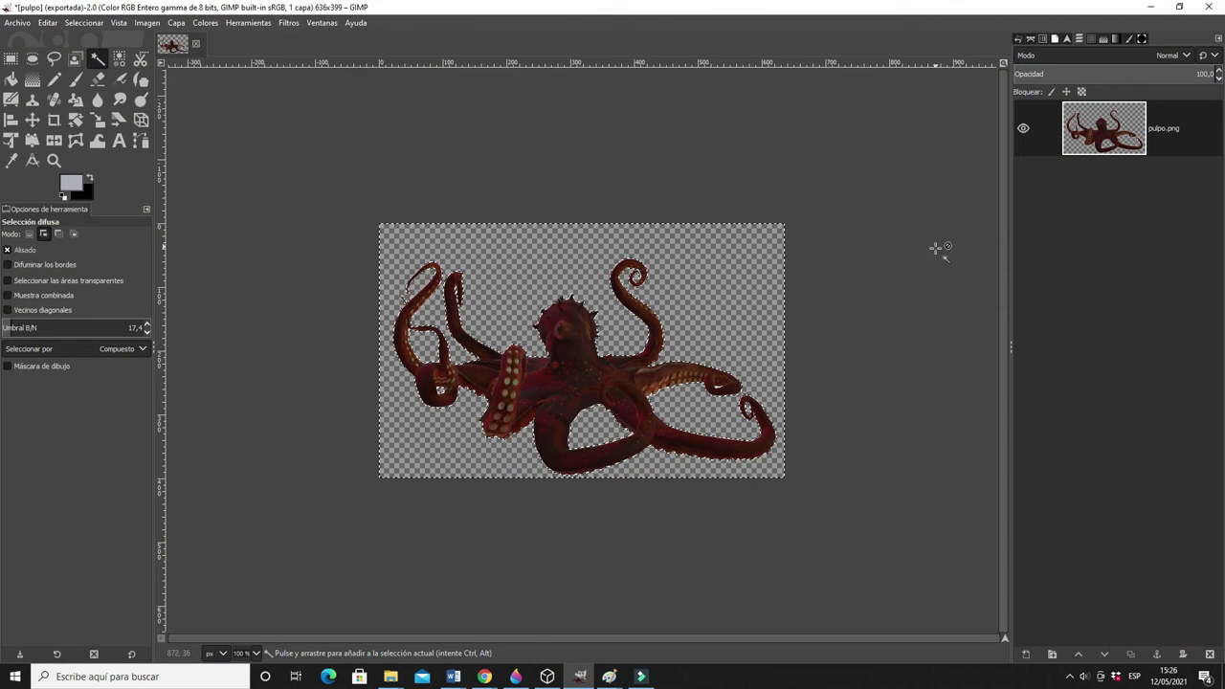
click(195, 43)
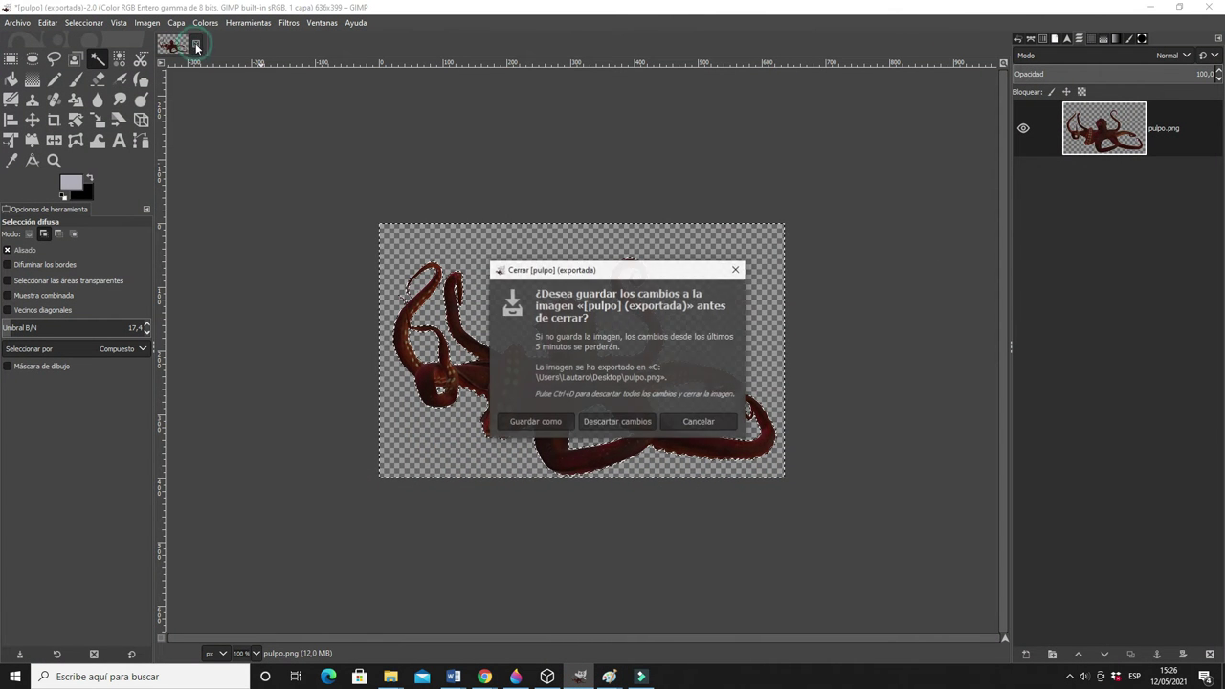
click(634, 427)
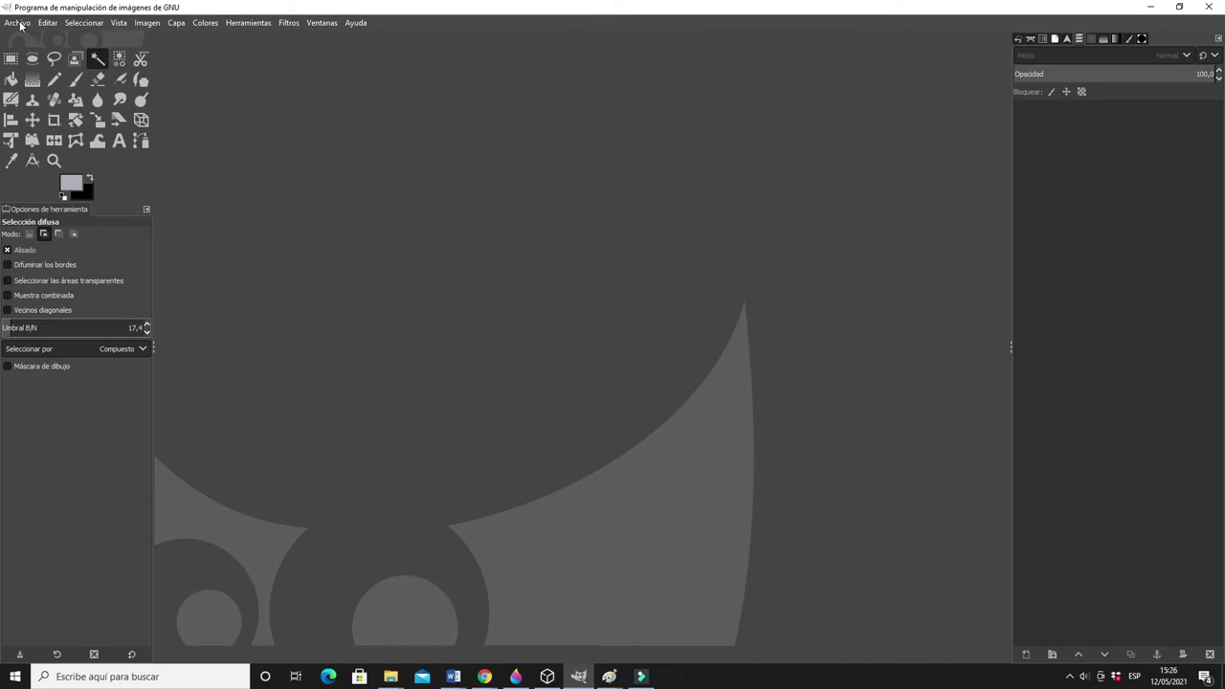
- Open pulpo2.png from the Desktop as layers
click(19, 23)
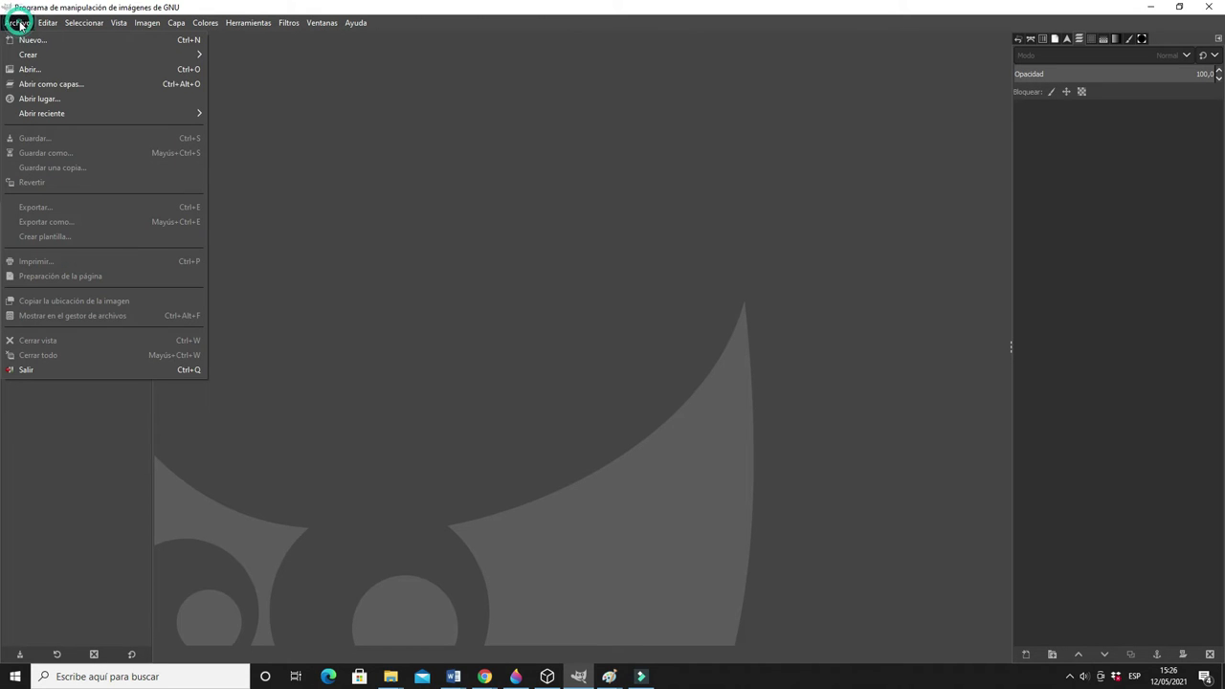
click(45, 86)
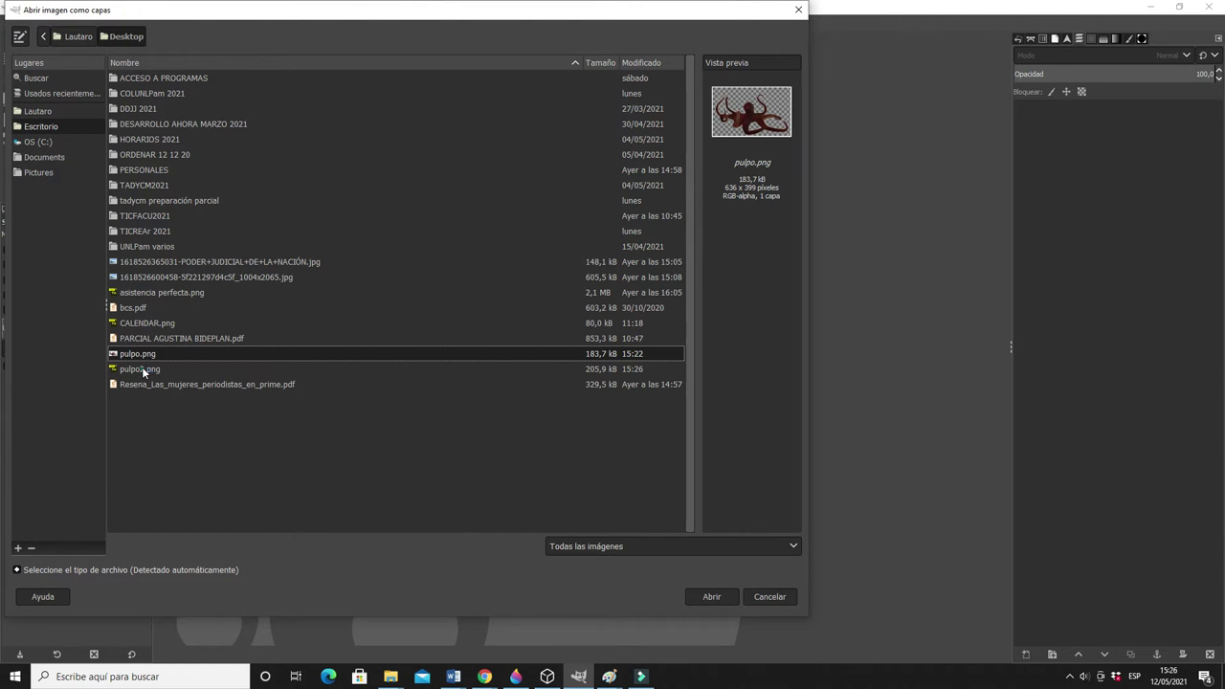
click(151, 373)
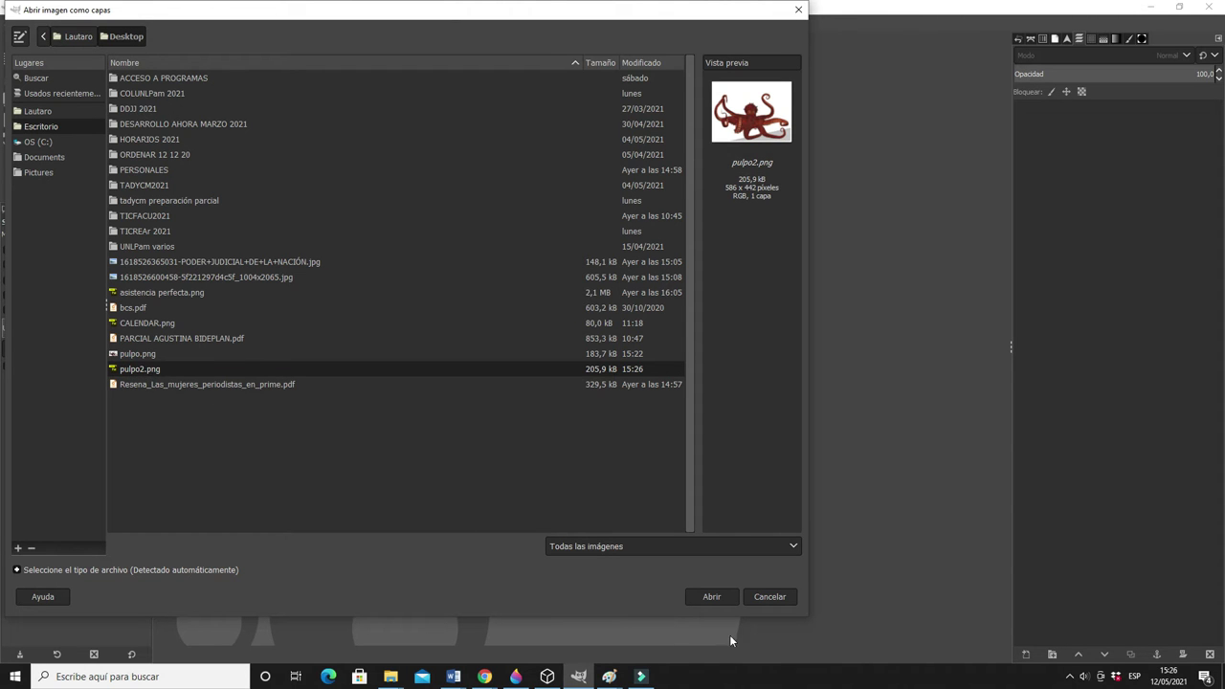
click(712, 596)
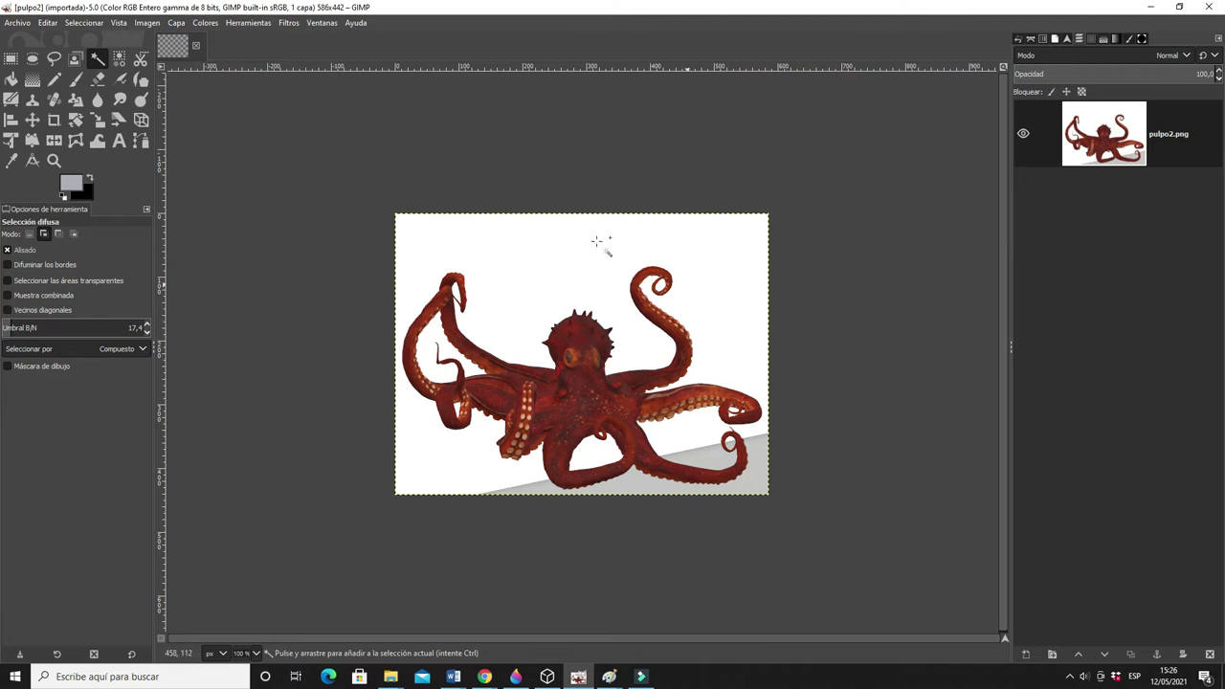
- Add an alpha channel to the pulpo2.png layer and delete the white background around the octopus using Fuzzy Select
right_click(1099, 125)
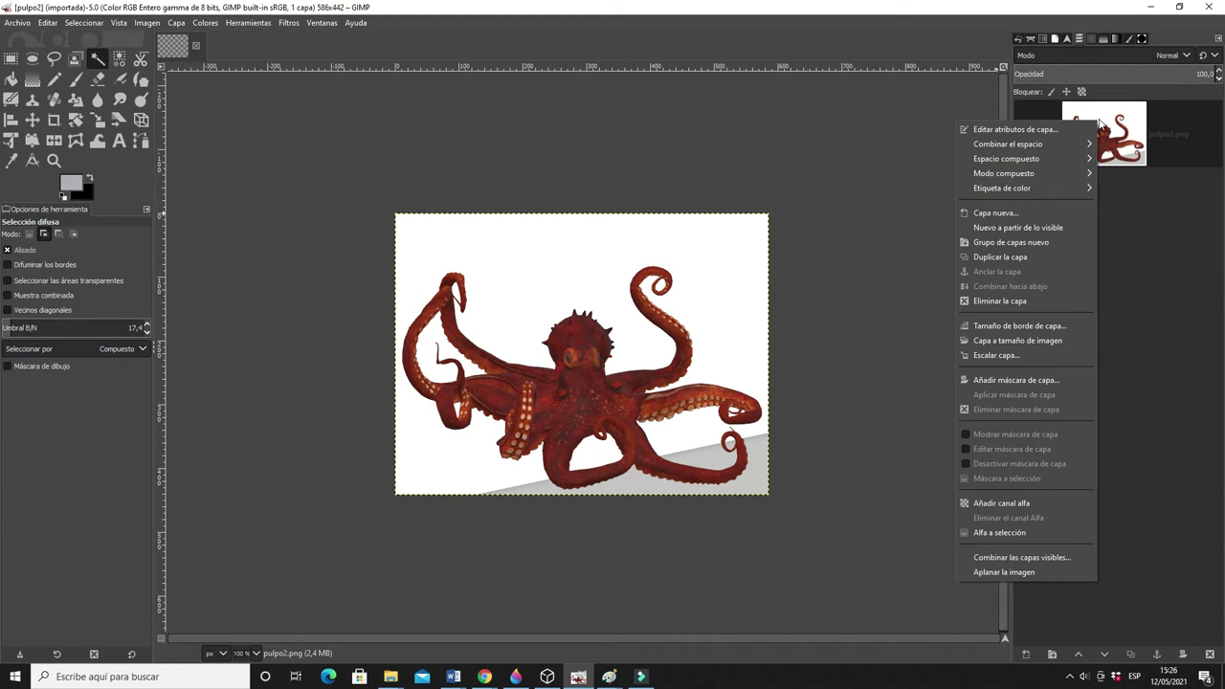
click(999, 504)
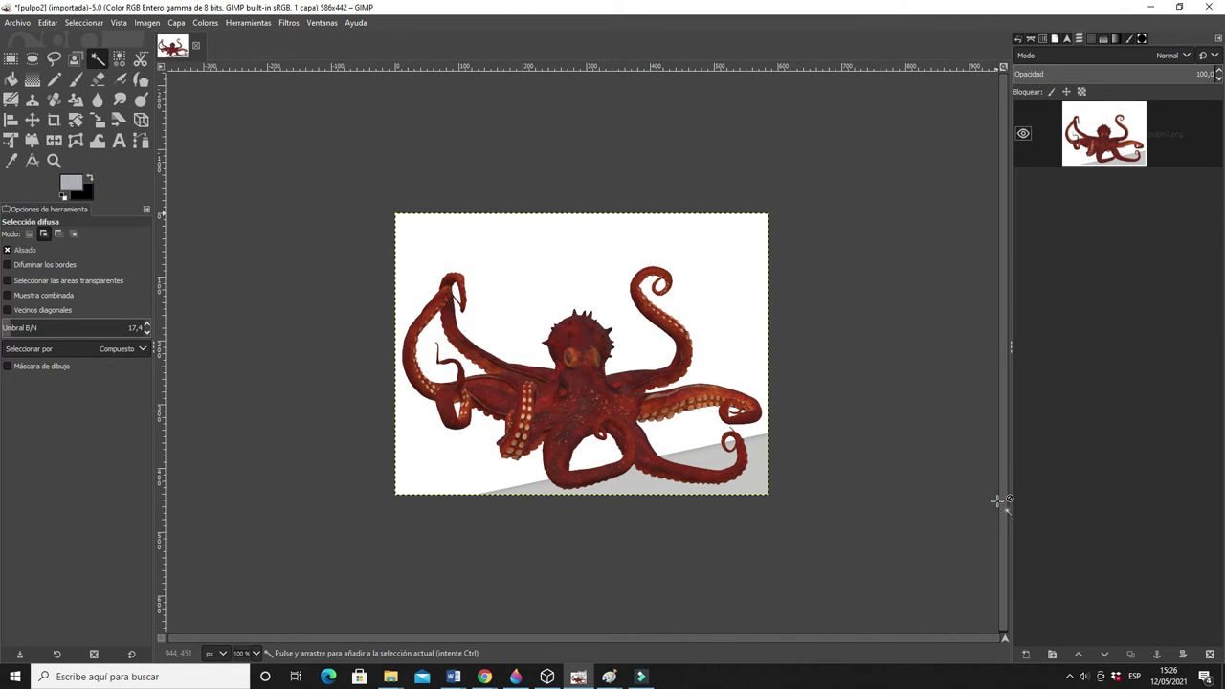
click(80, 83)
click(97, 79)
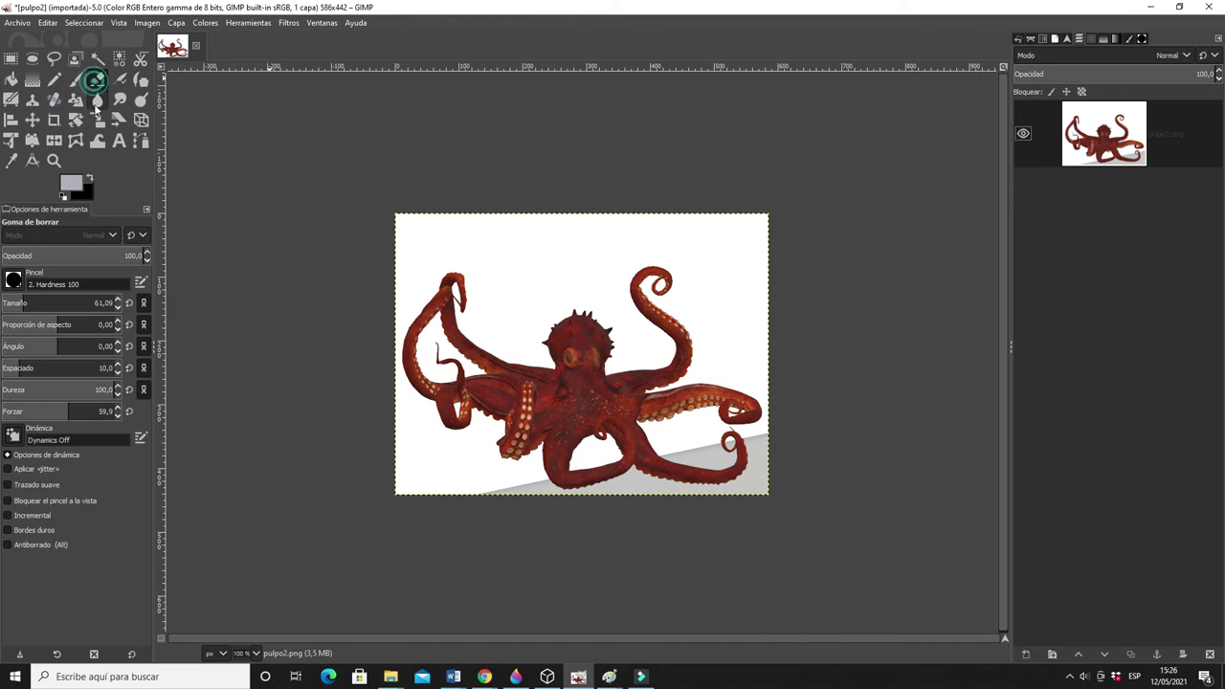
click(96, 103)
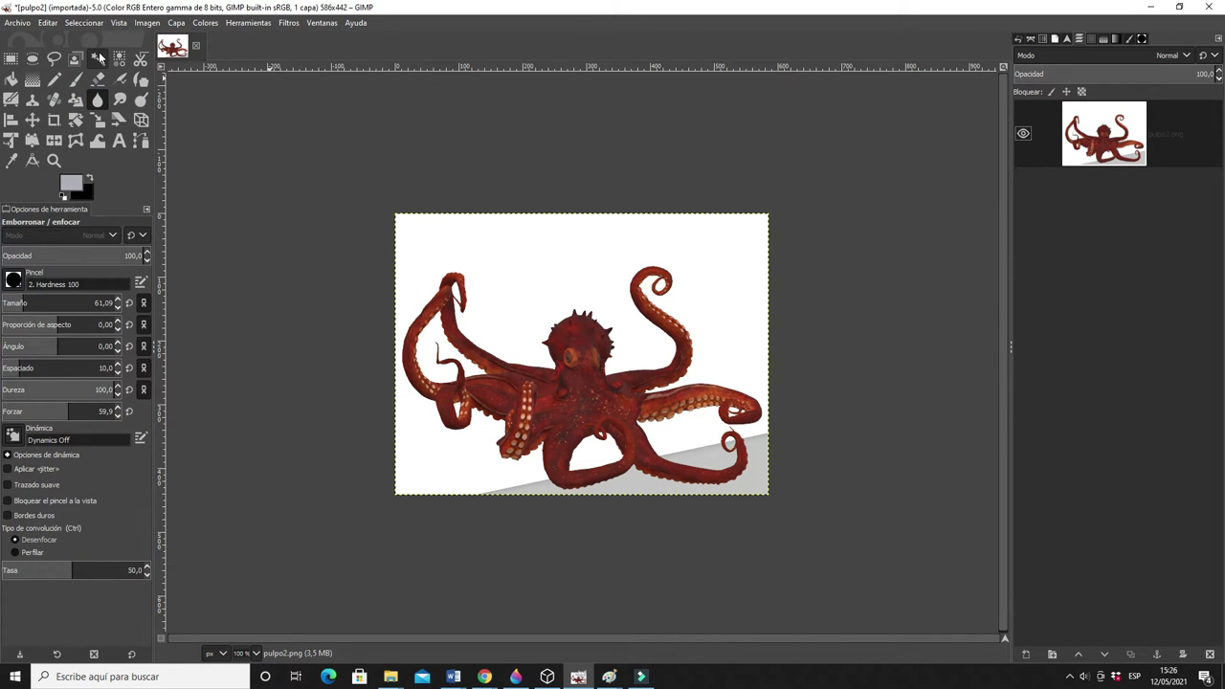
click(97, 59)
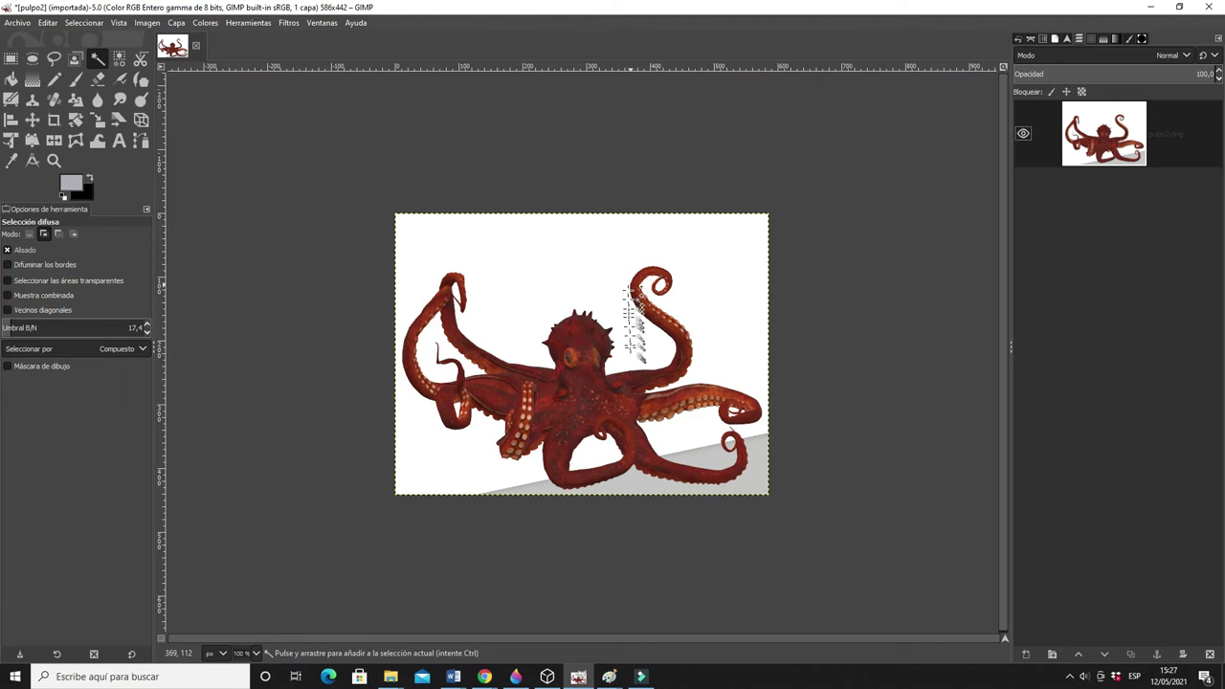
click(636, 340)
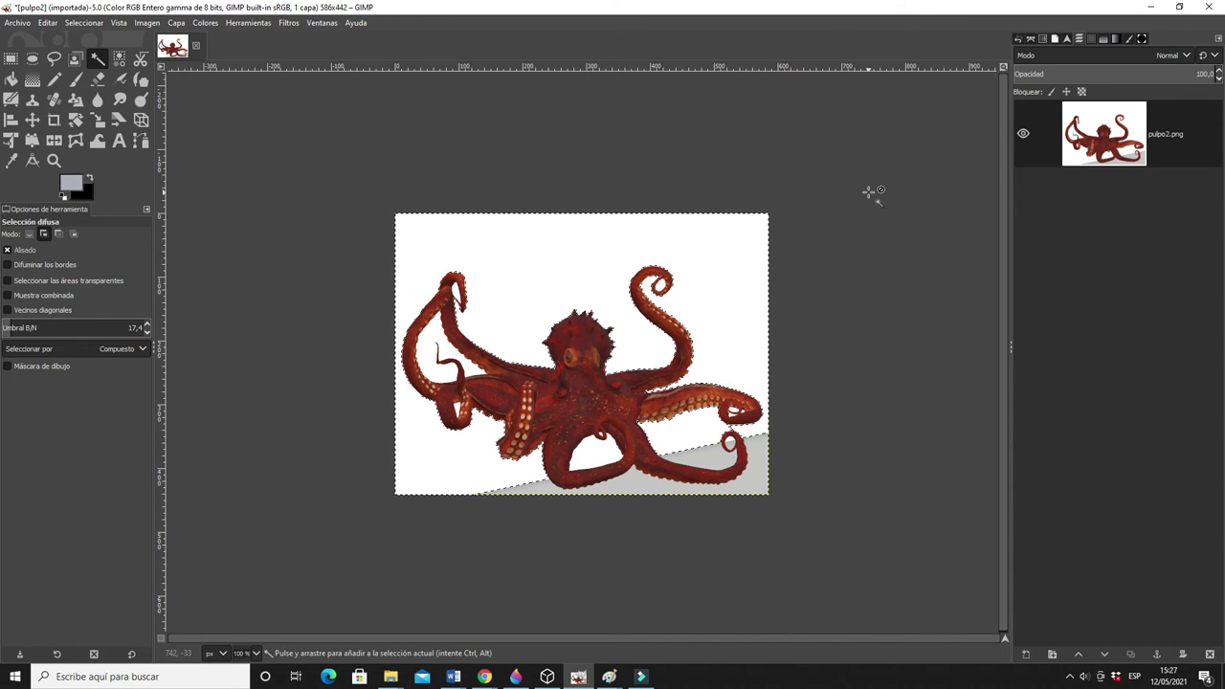
key(Delete)
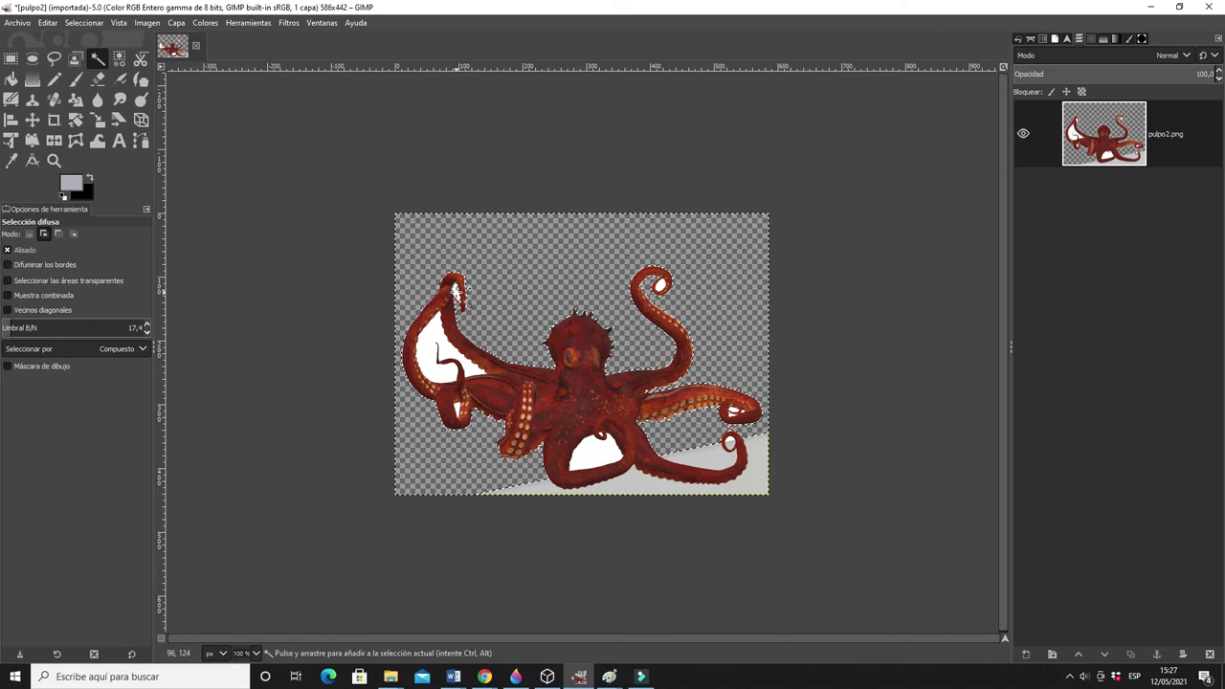
- Delete the white areas enclosed by the left tentacle, the upper right curl and the middle right curl
click(433, 330)
key(Delete)
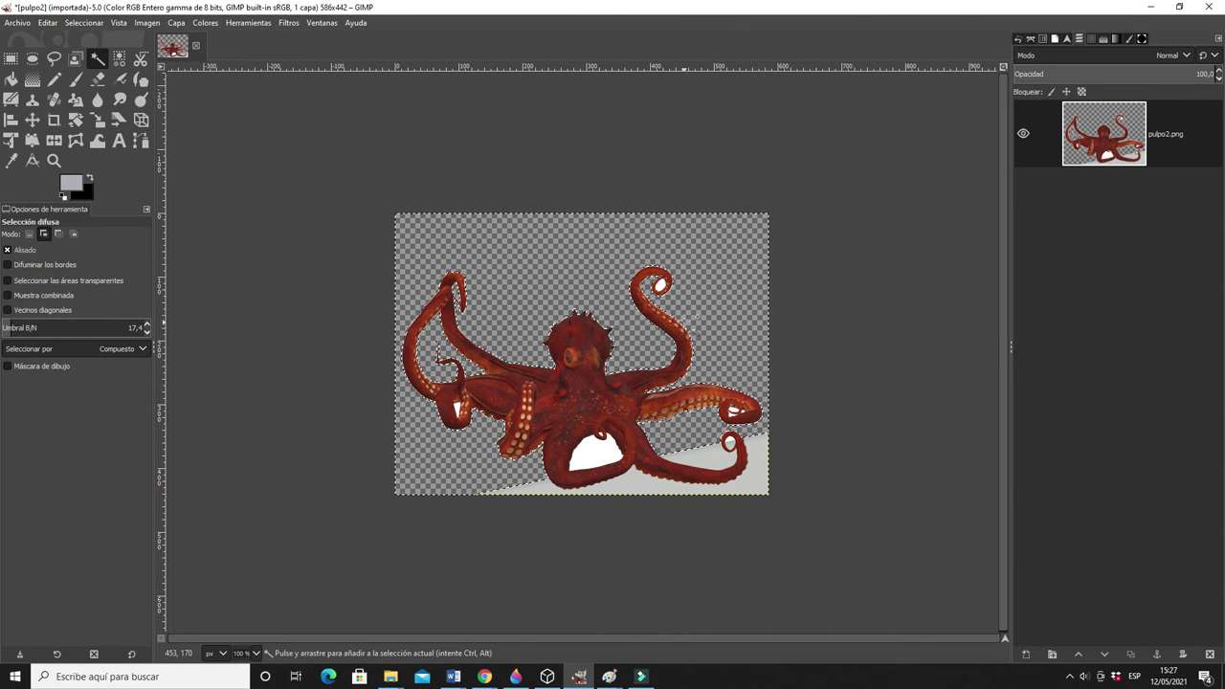
click(664, 289)
key(Delete)
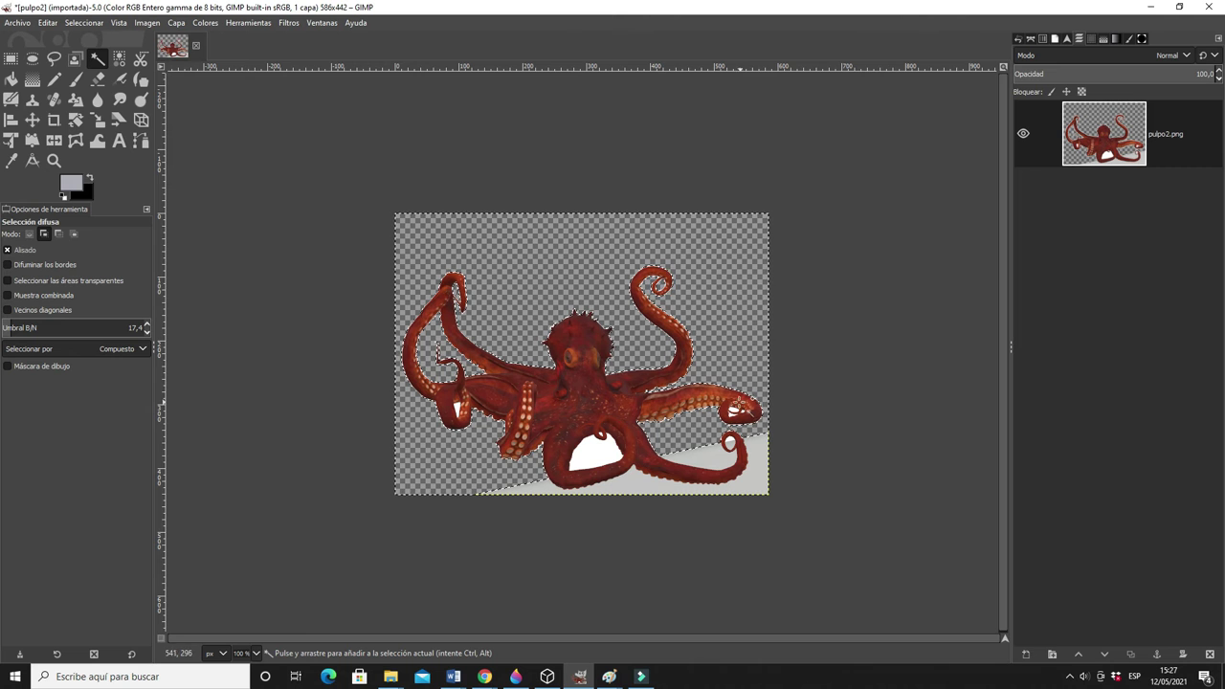
click(738, 410)
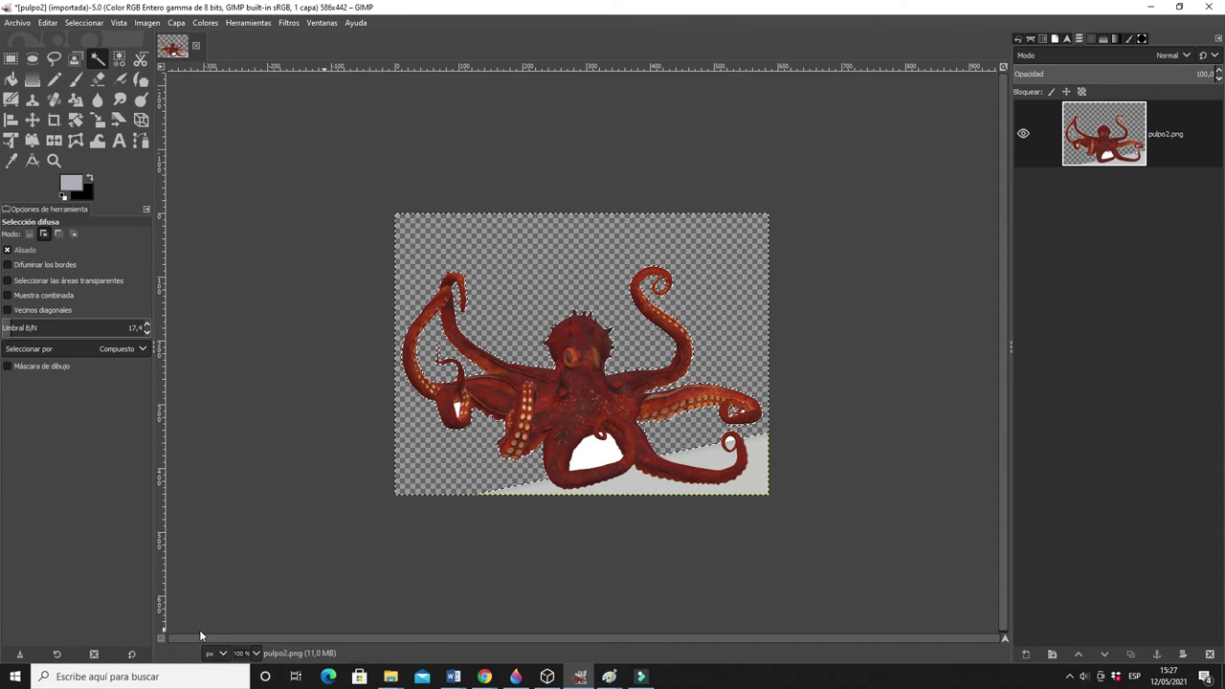
- Delete the white area enclosed by the front tentacles and the grey floor below the octopus and inside its lower right curl
click(257, 652)
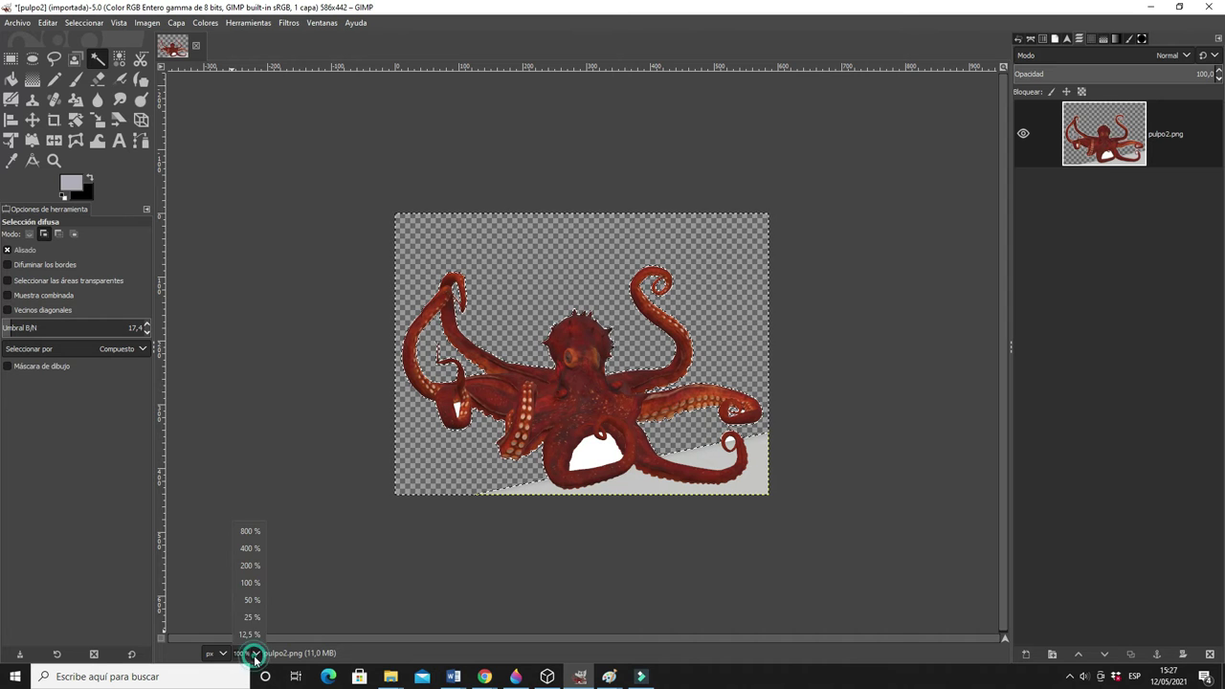
click(250, 565)
scroll(1002, 340, down, 1)
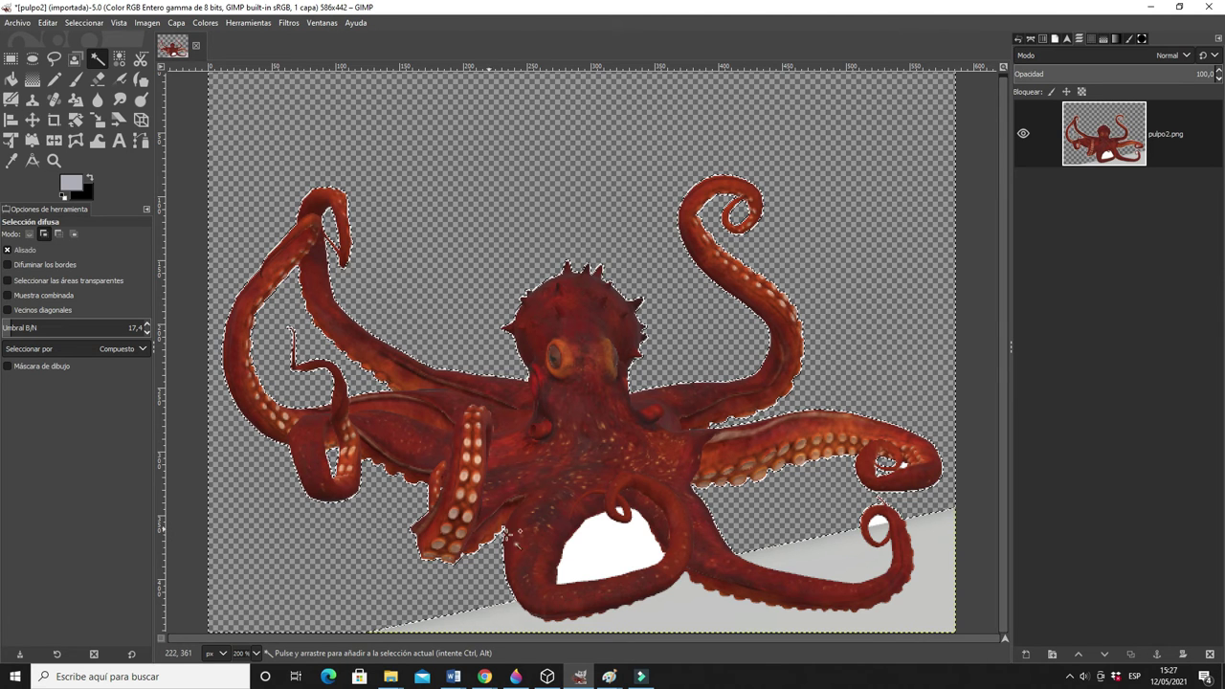
click(601, 546)
key(Delete)
drag(616, 513, 620, 515)
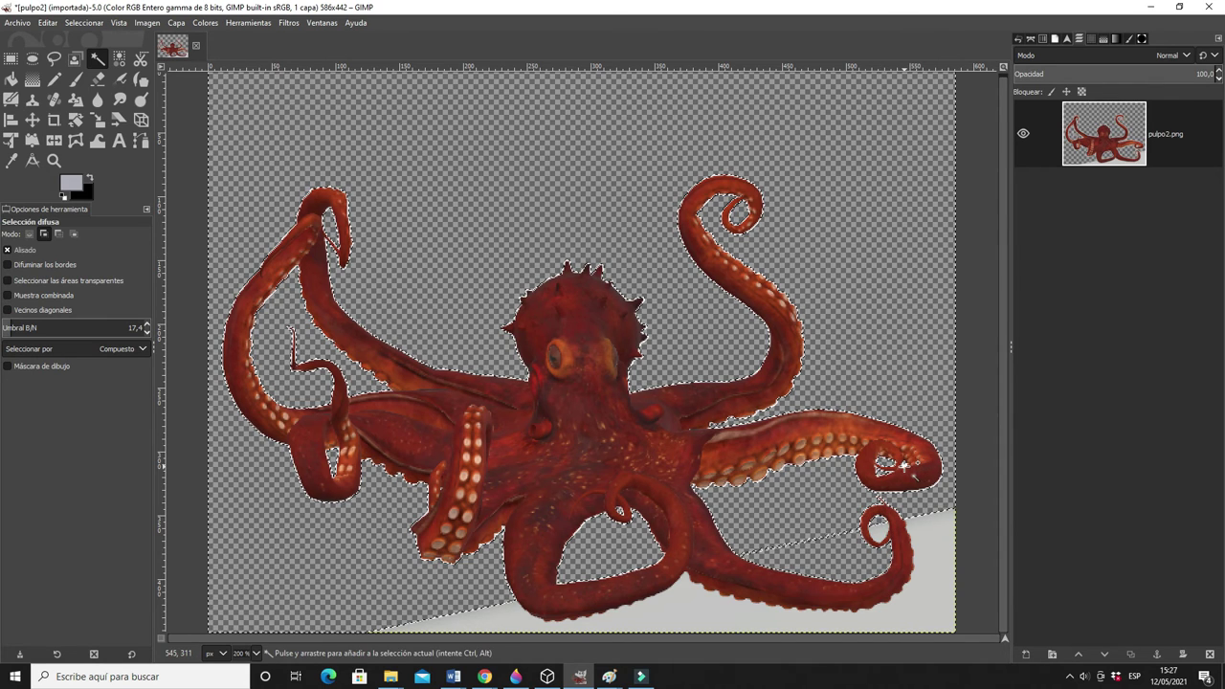
key(Delete)
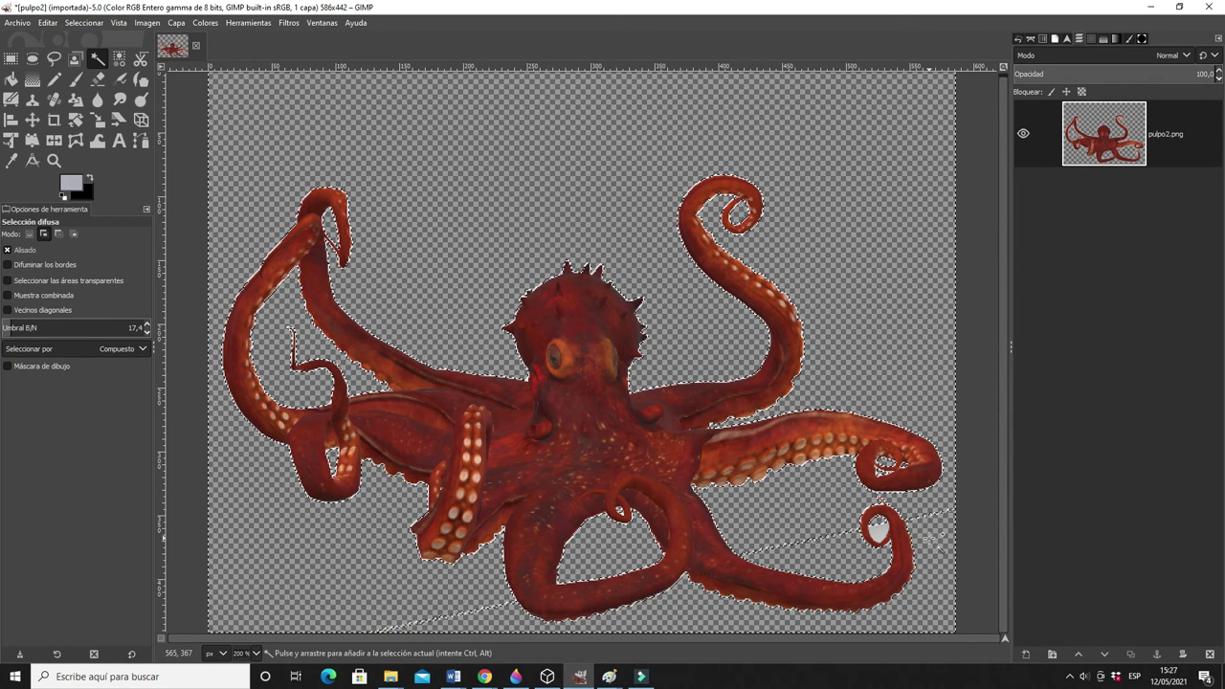
click(886, 533)
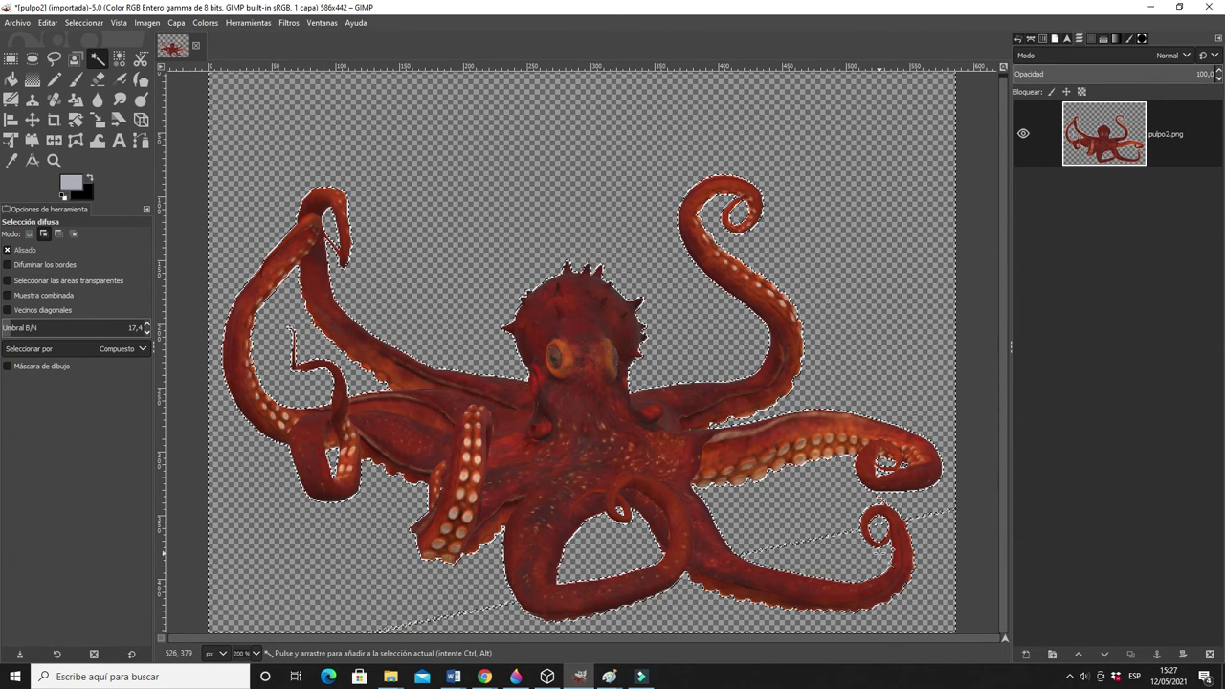
- Clear the active selection from the octopus image
click(1001, 402)
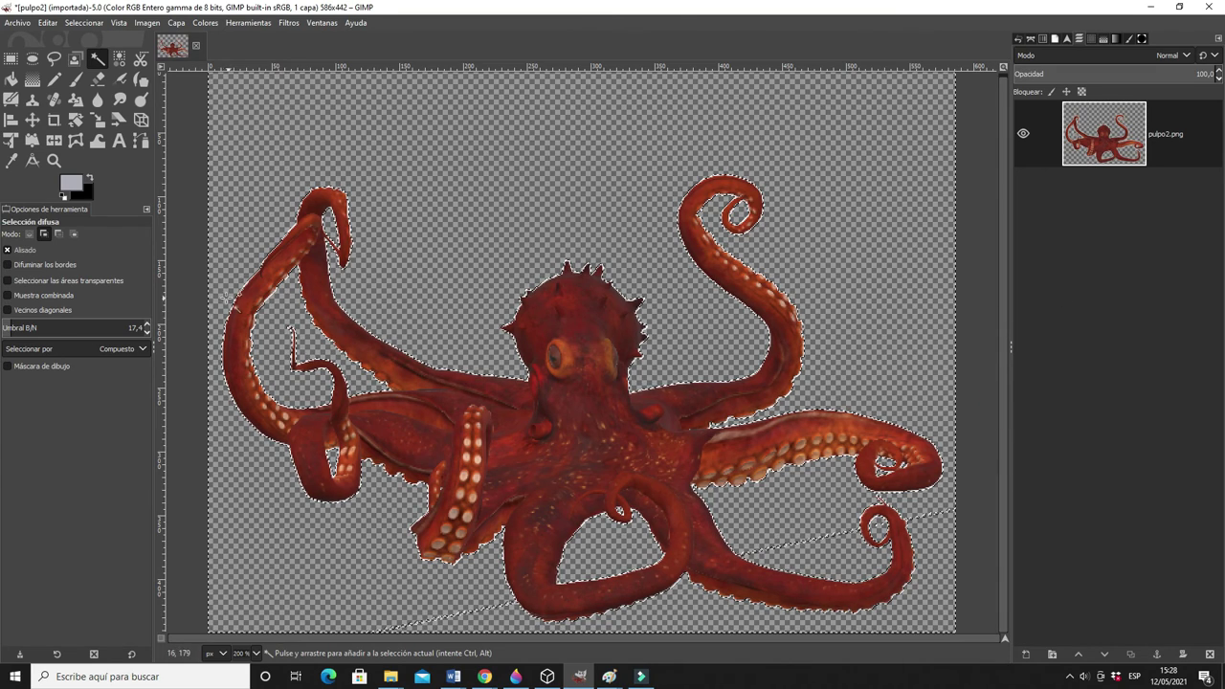
click(84, 22)
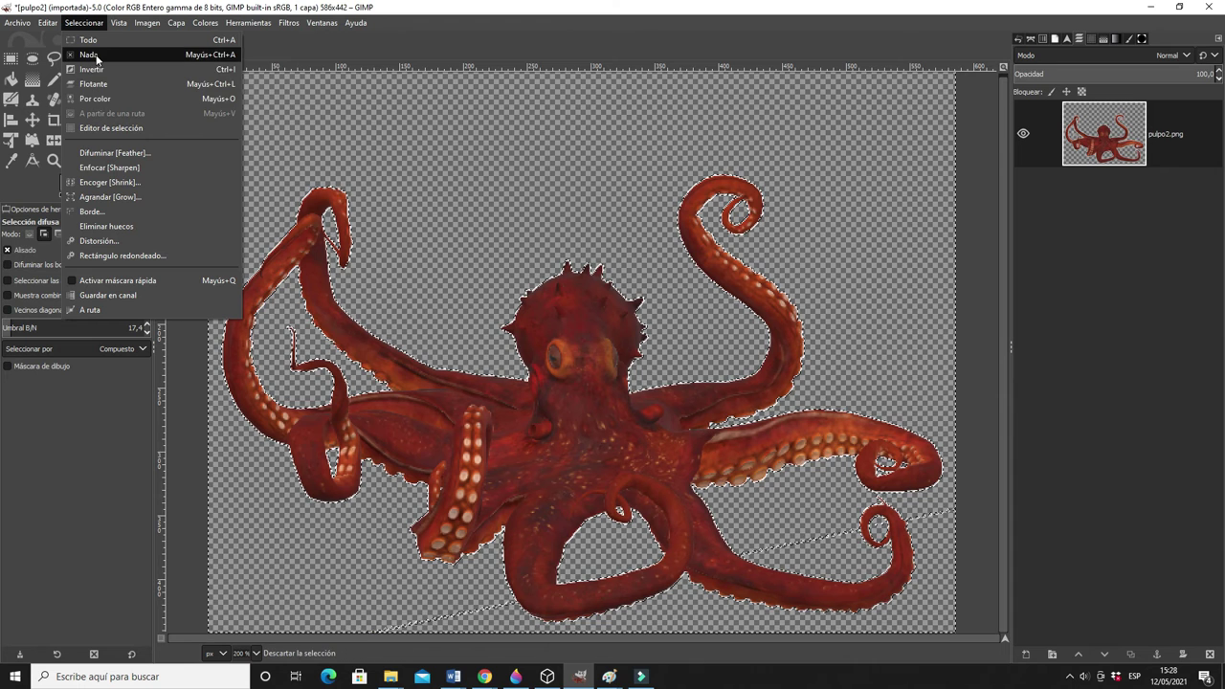
click(93, 55)
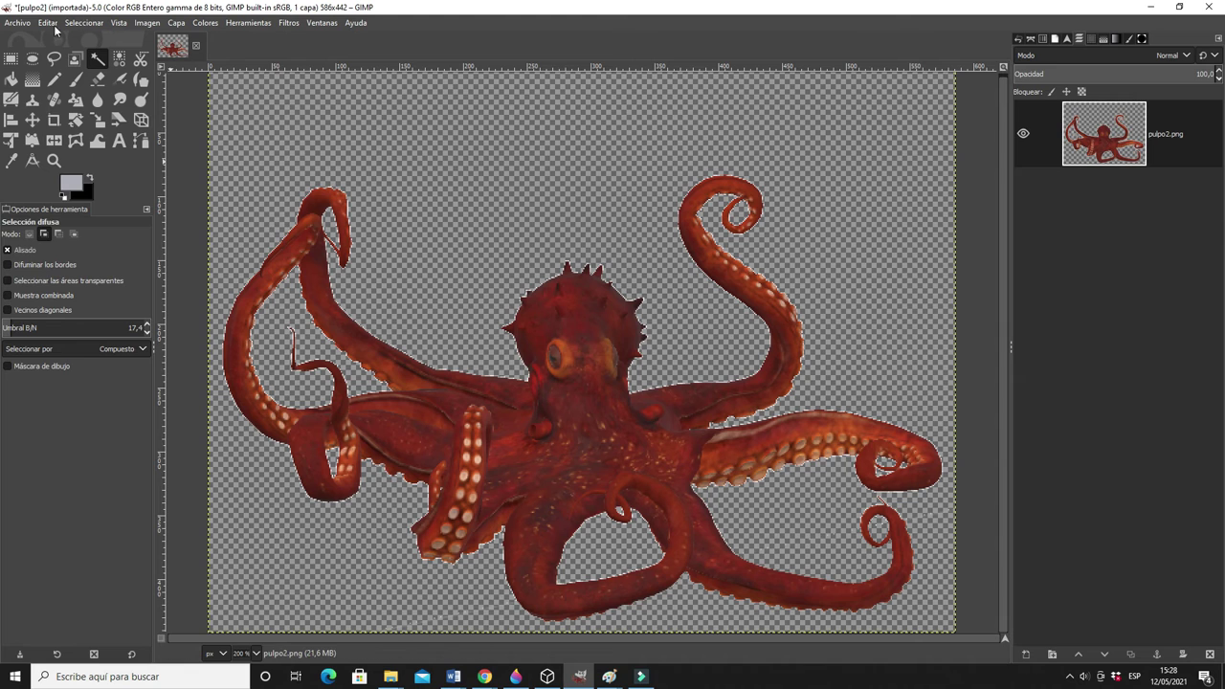
- Start exporting the image to the Desktop as pulpo2.png with the PNG image file type
click(16, 23)
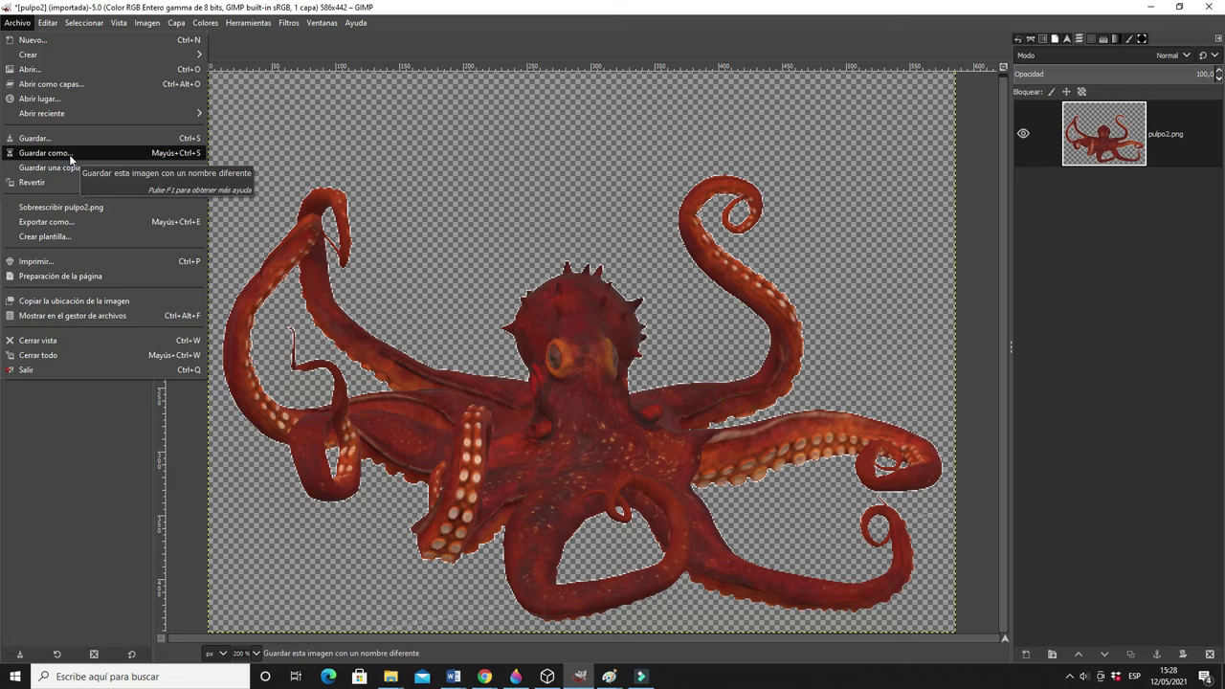
click(43, 225)
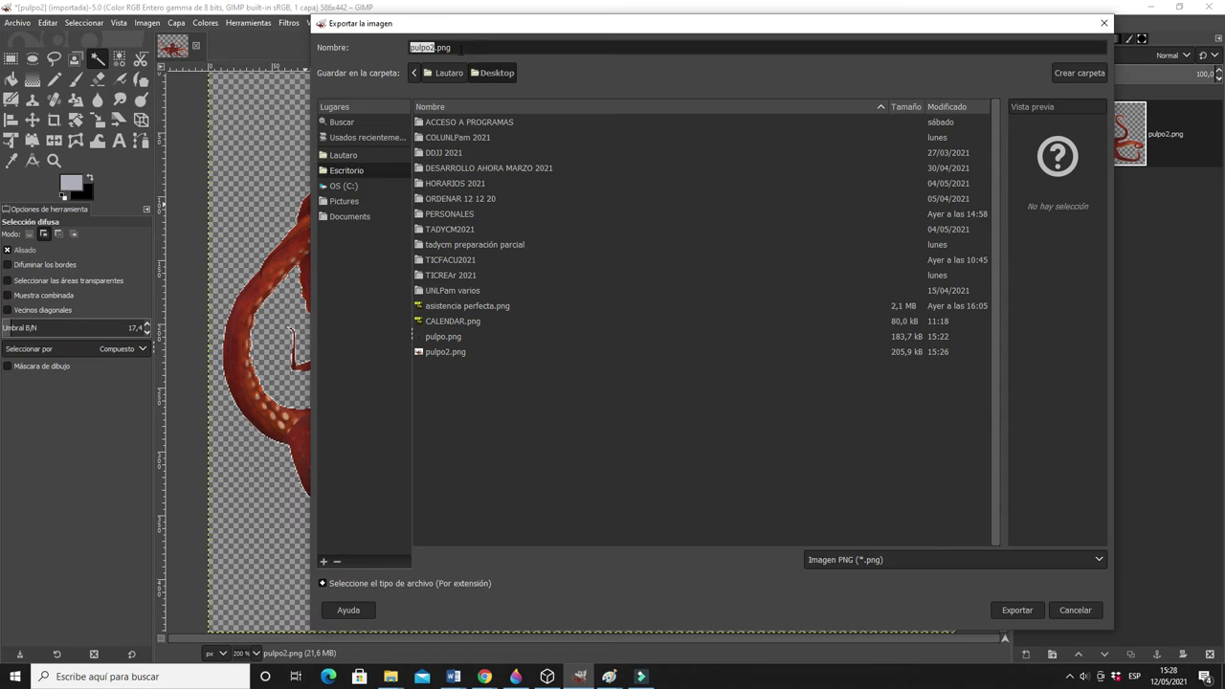
click(837, 567)
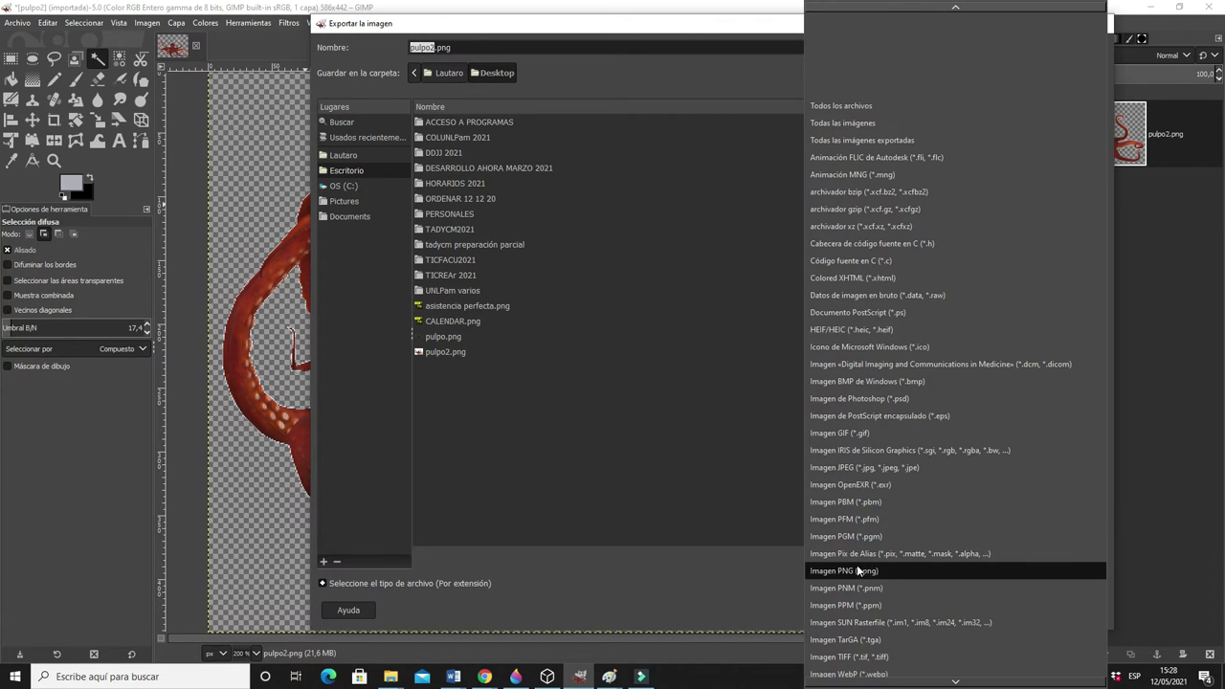
click(839, 568)
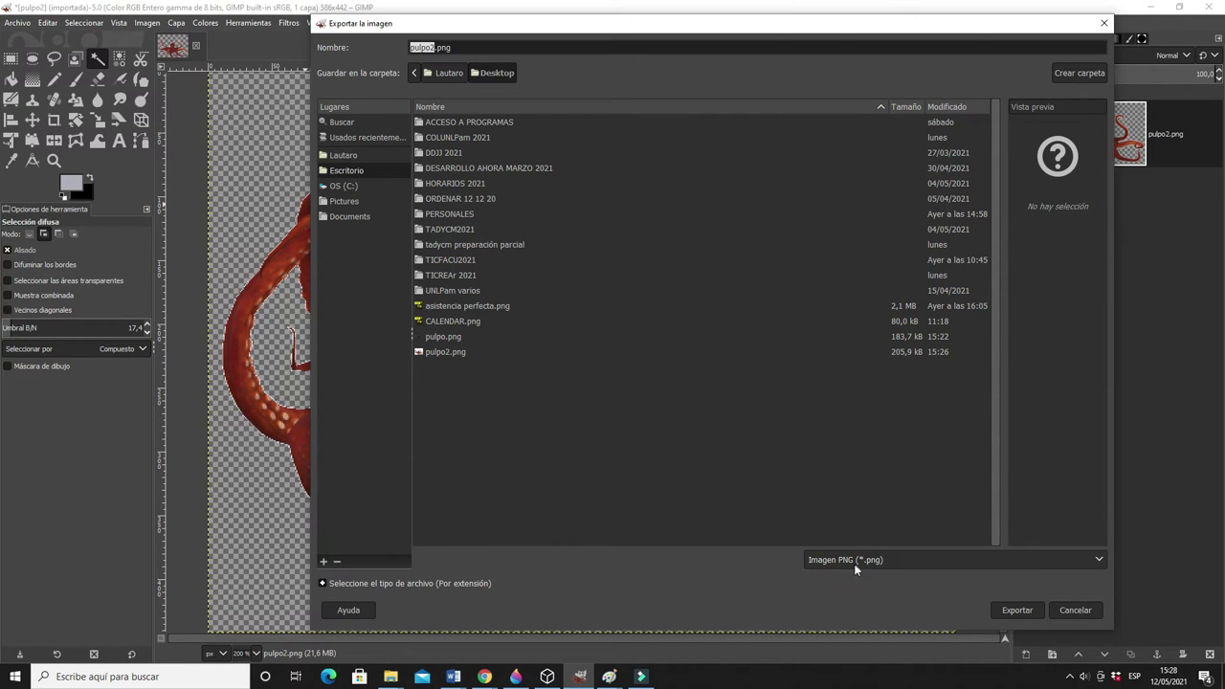
click(1064, 568)
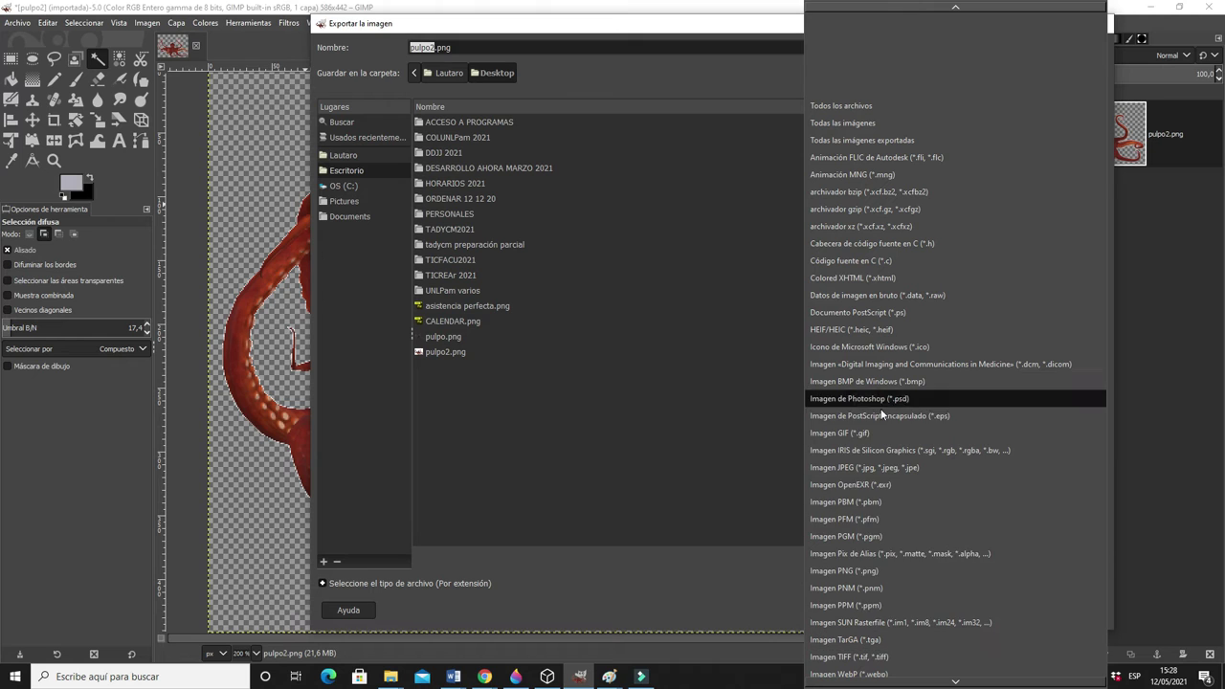
click(855, 571)
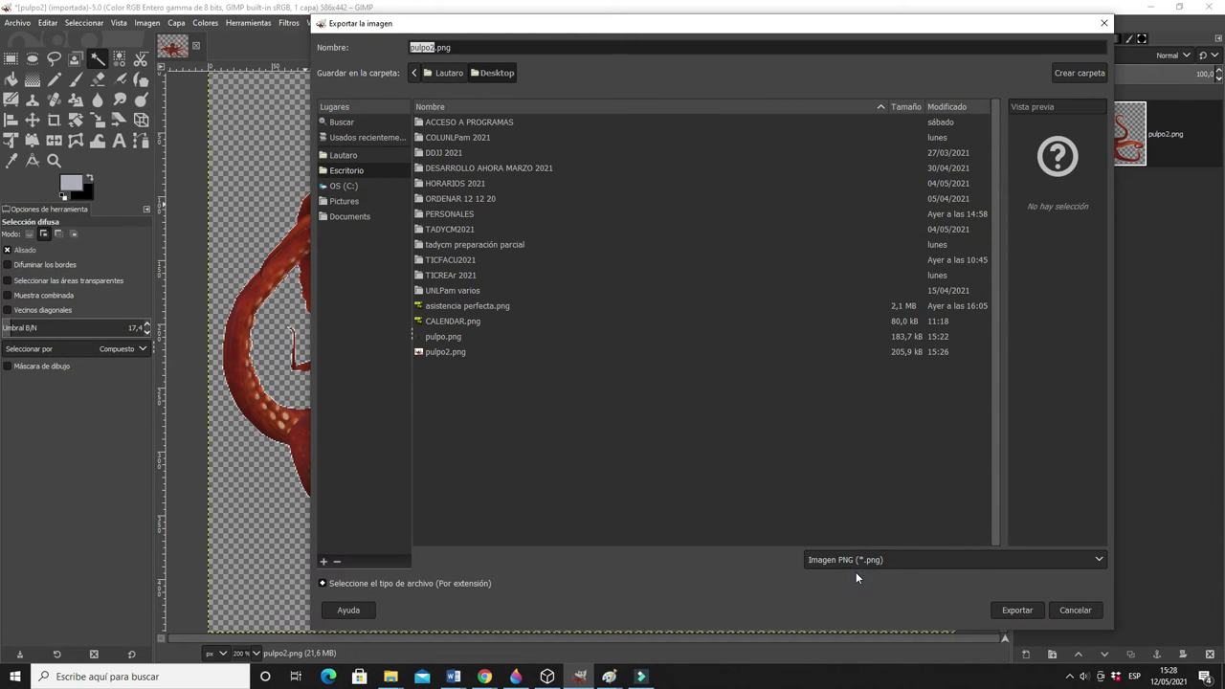
- Replace the existing pulpo2.png and complete the PNG export without saving the background colour
click(1018, 610)
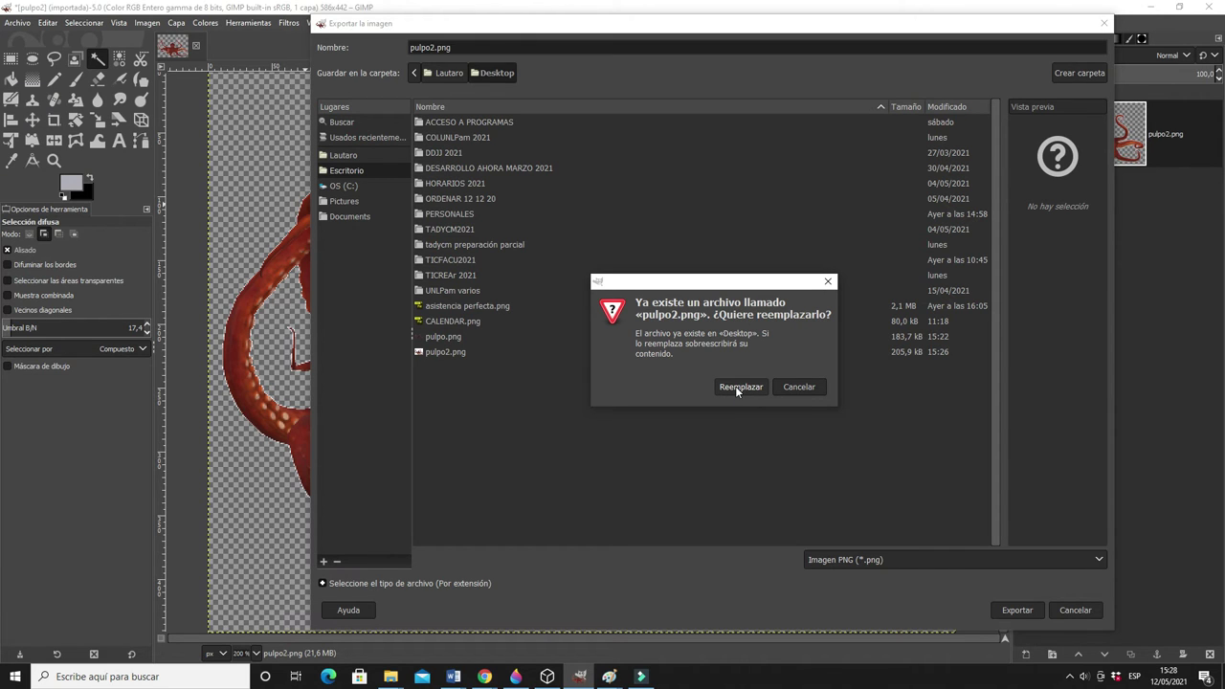
click(739, 386)
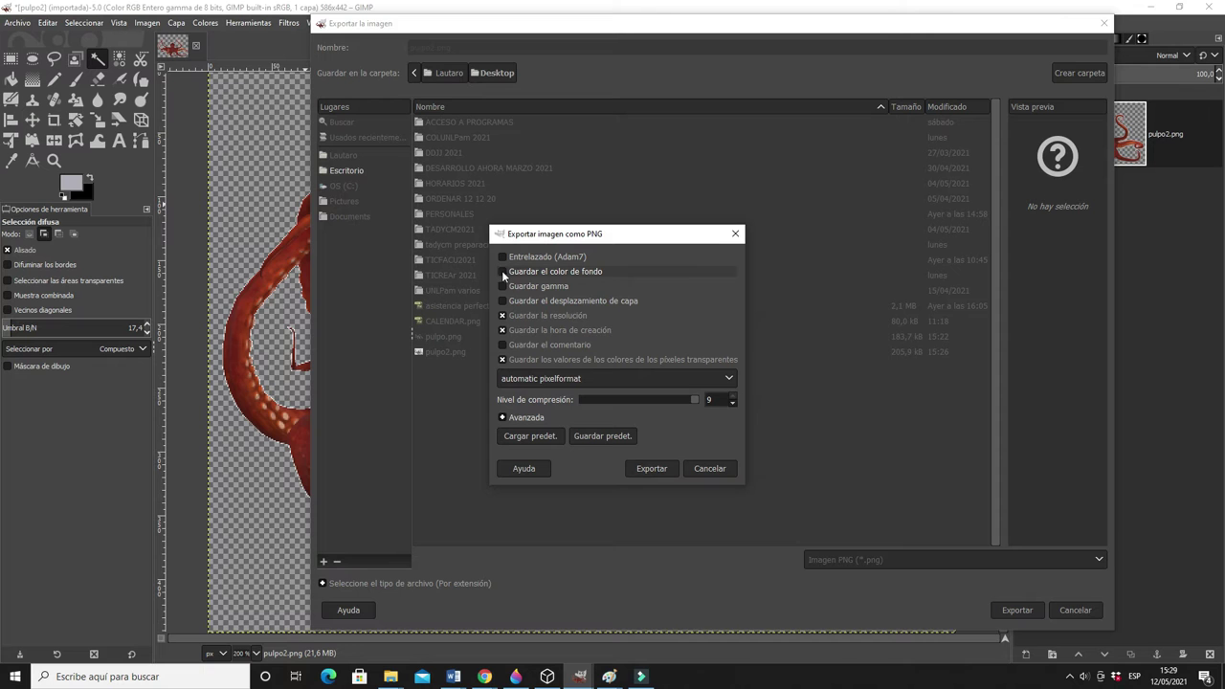
click(502, 273)
click(502, 271)
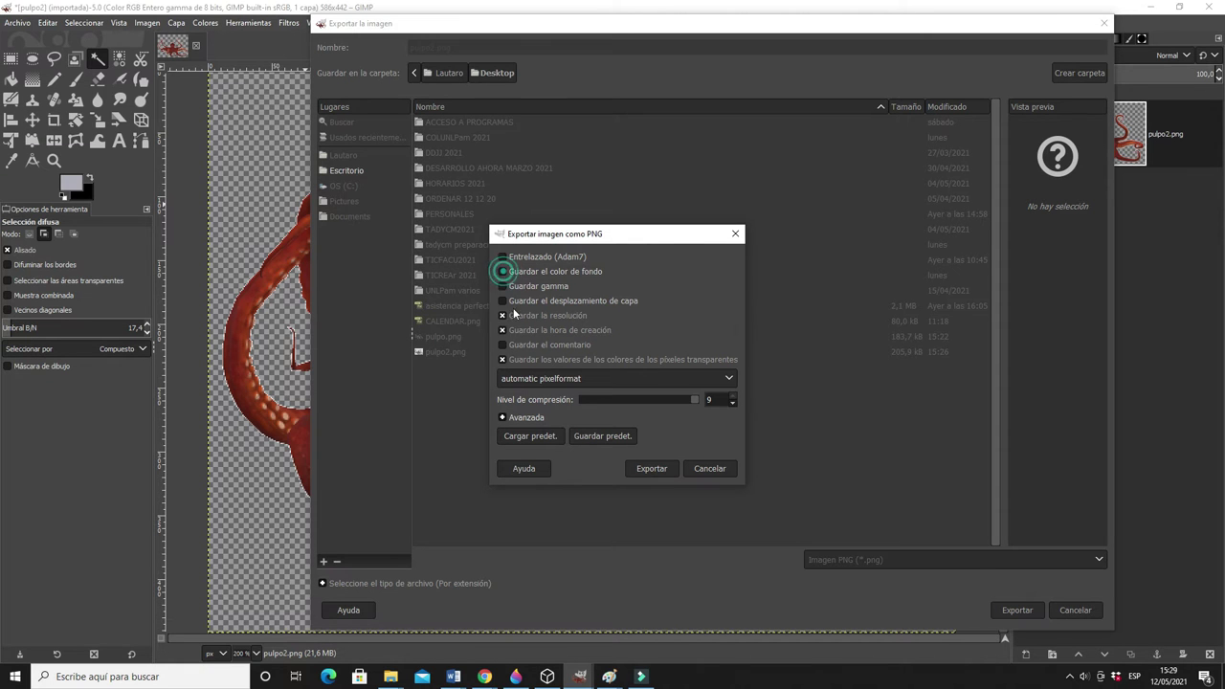
click(666, 470)
- Minimise the open window, move pulpo2.png to an empty area of the desktop and open it in Photos
click(1151, 11)
click(1152, 11)
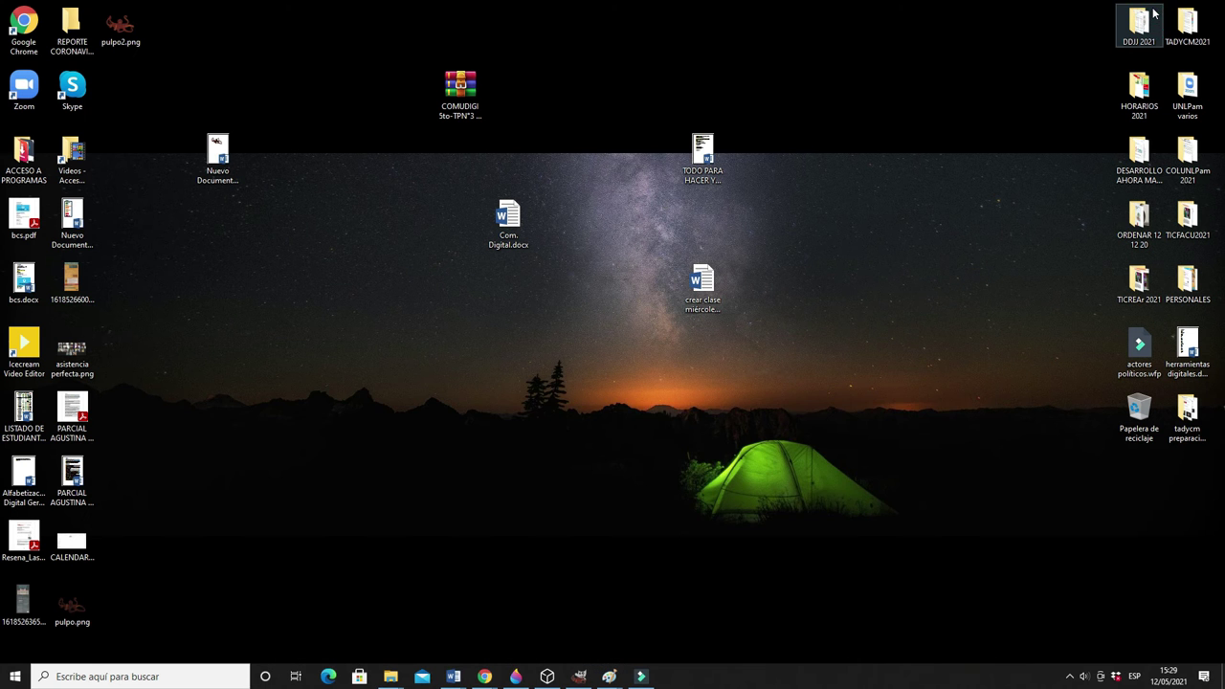
drag(119, 29, 381, 292)
double_click(383, 292)
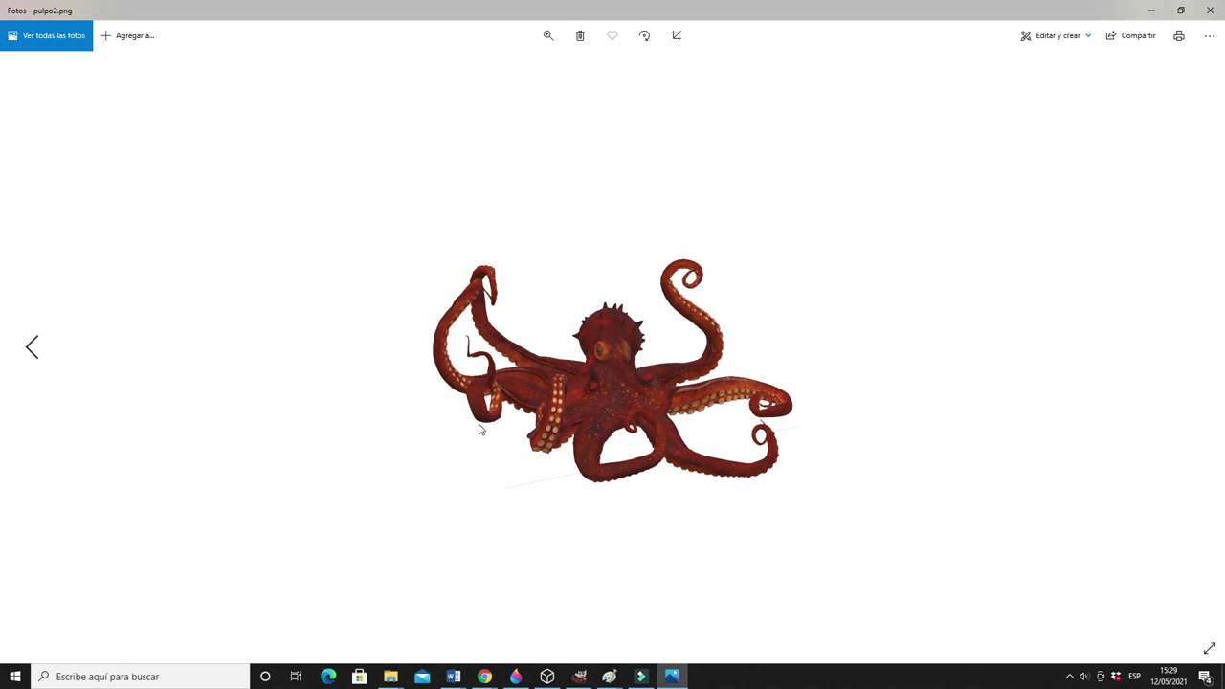
- Copy the pulpo2.png image and switch to the open Word document
right_click(593, 356)
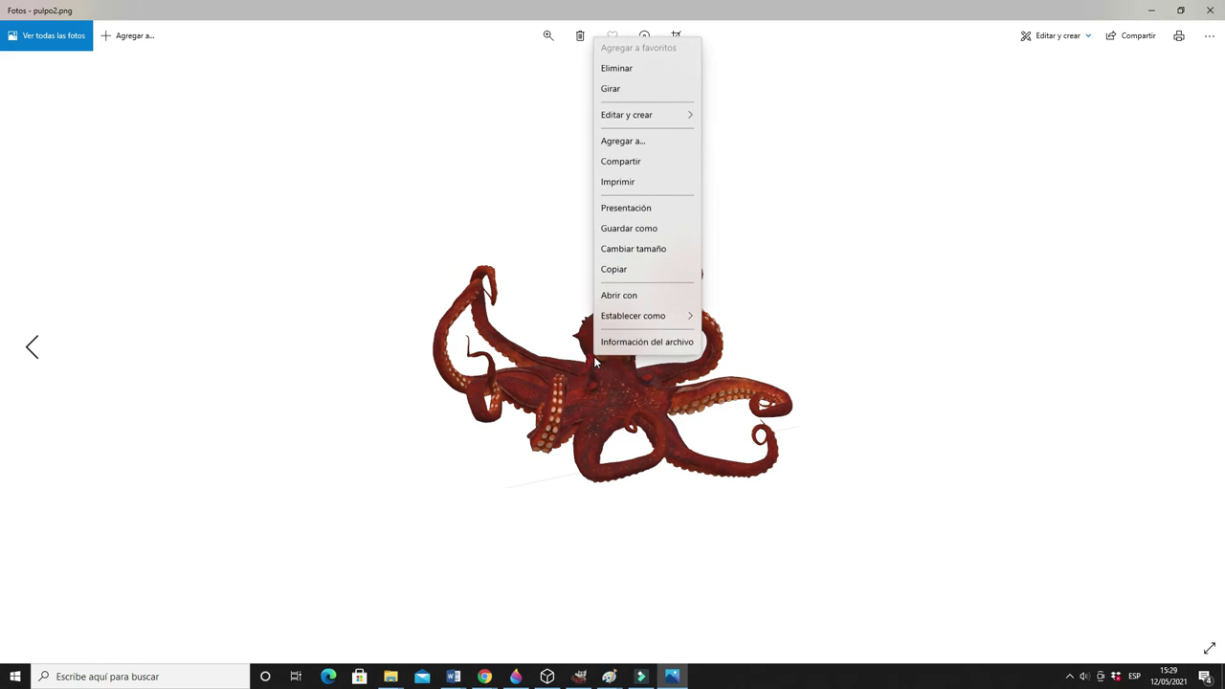
click(613, 271)
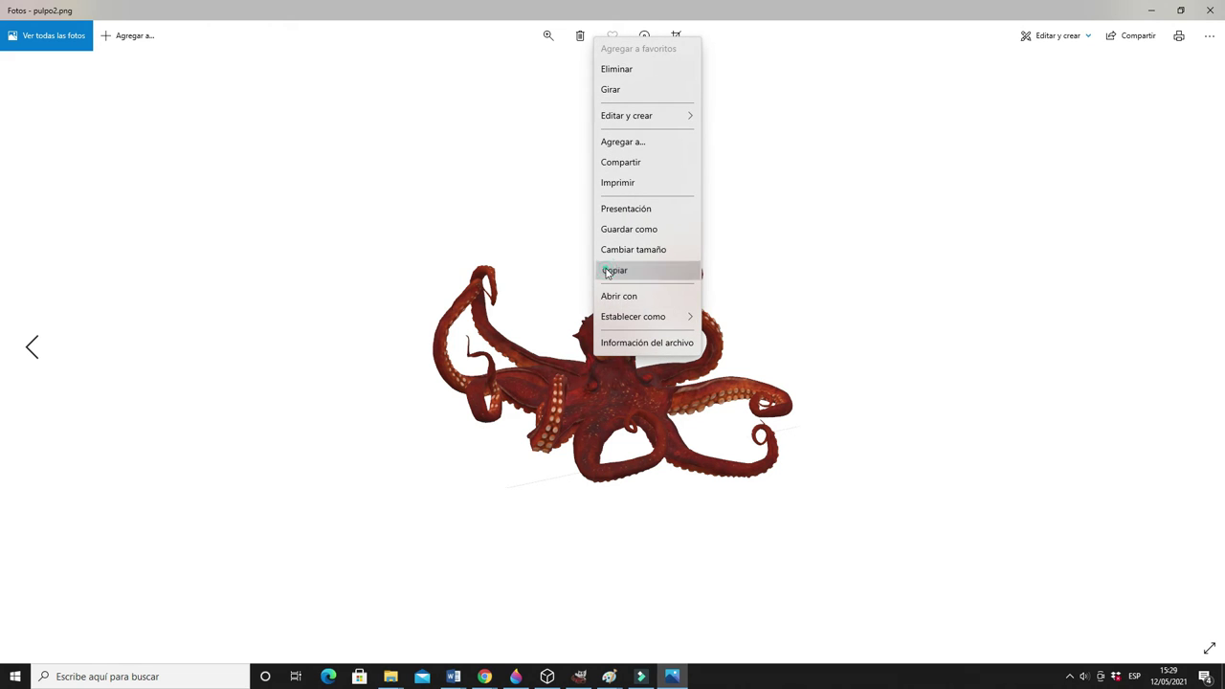
click(453, 677)
click(536, 622)
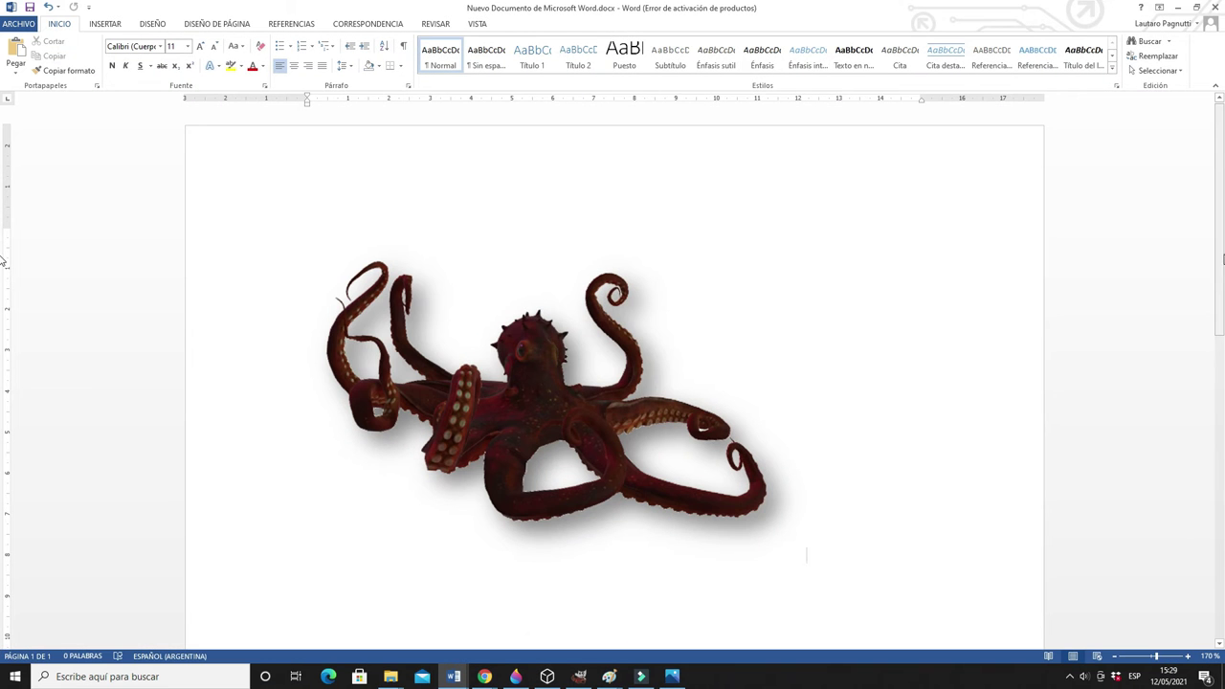
- Insert the picture pulpo2.png from the Desktop at the centre of the empty area below the existing octopus
scroll(1207, 444, down, 5)
click(695, 380)
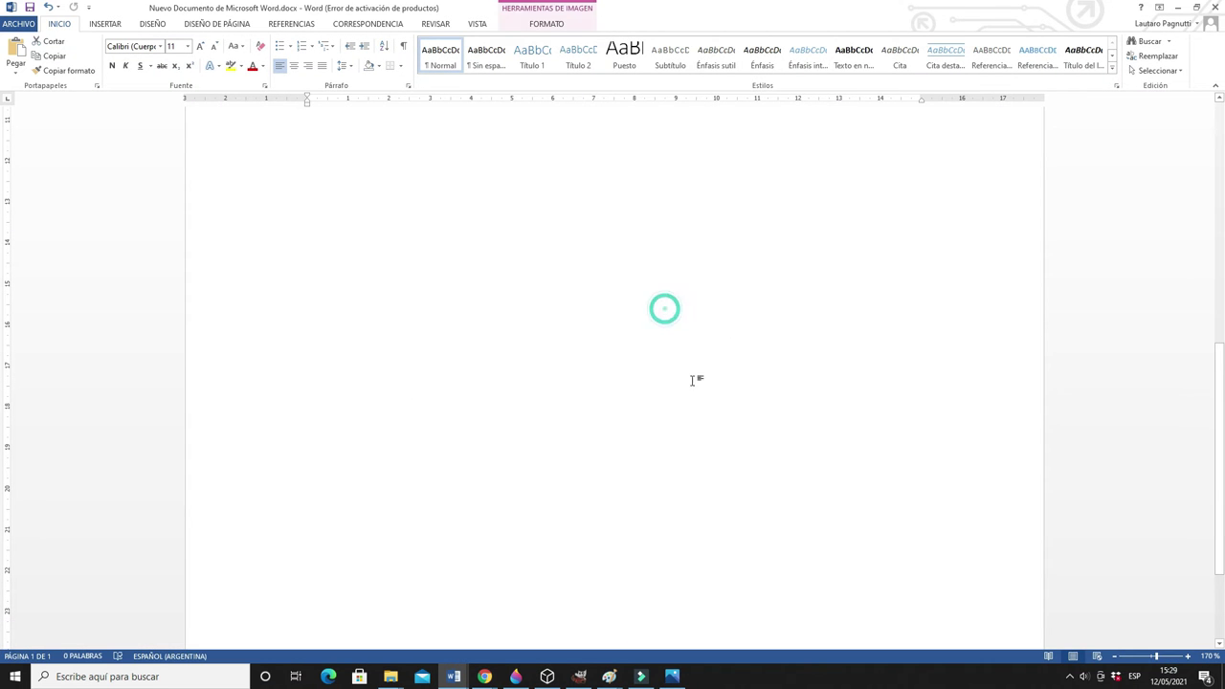
click(604, 348)
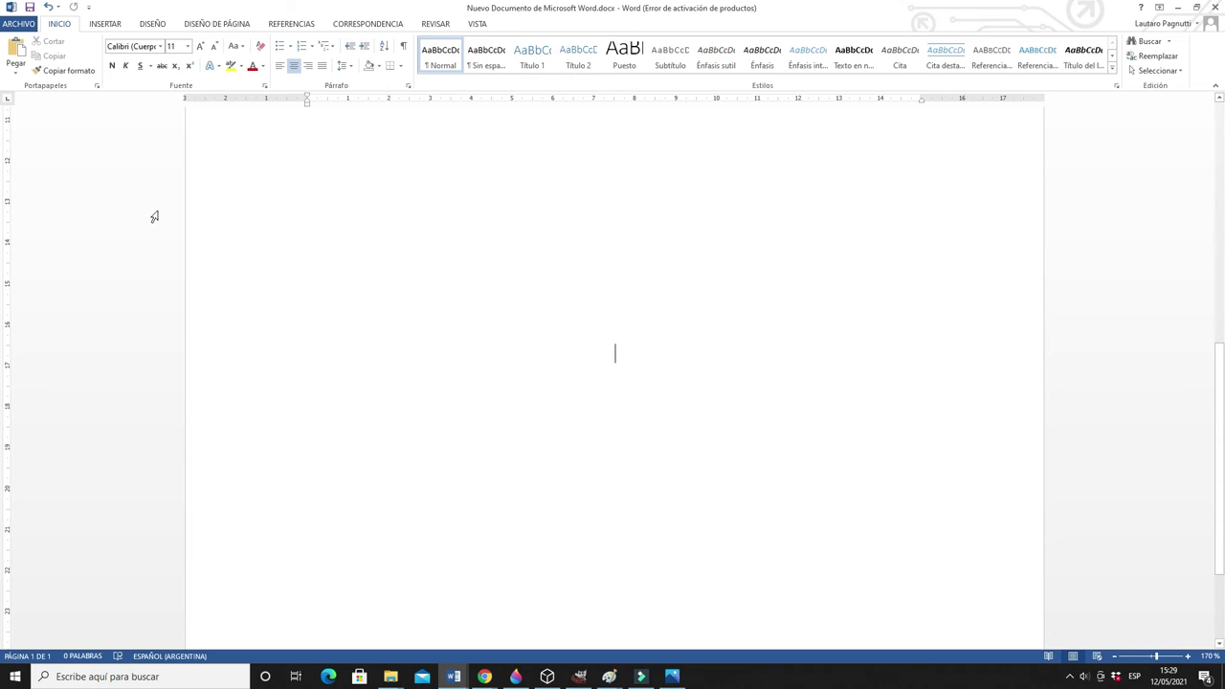
click(105, 23)
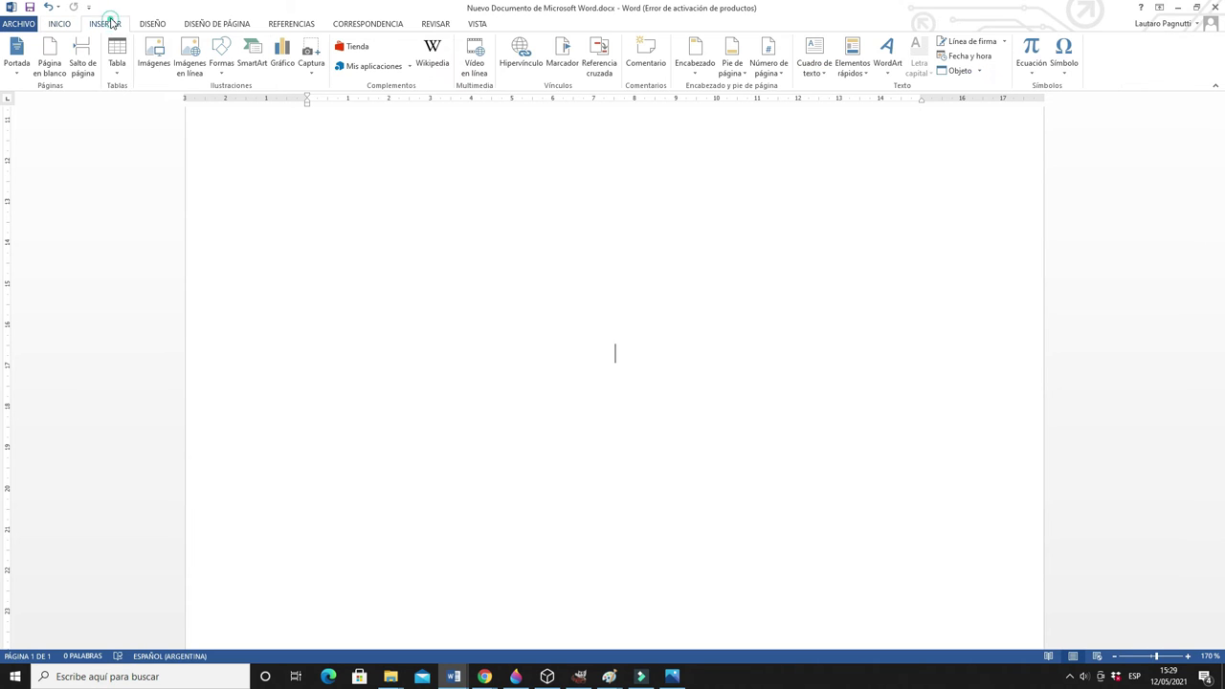
click(156, 58)
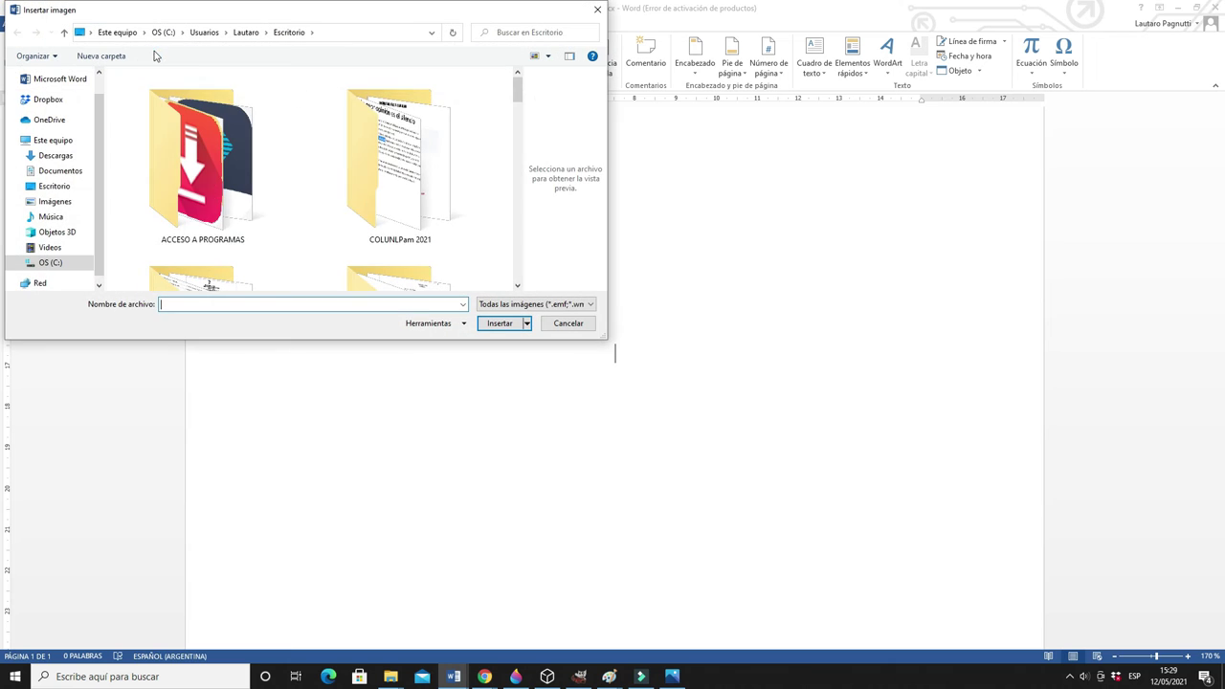
drag(518, 88, 536, 270)
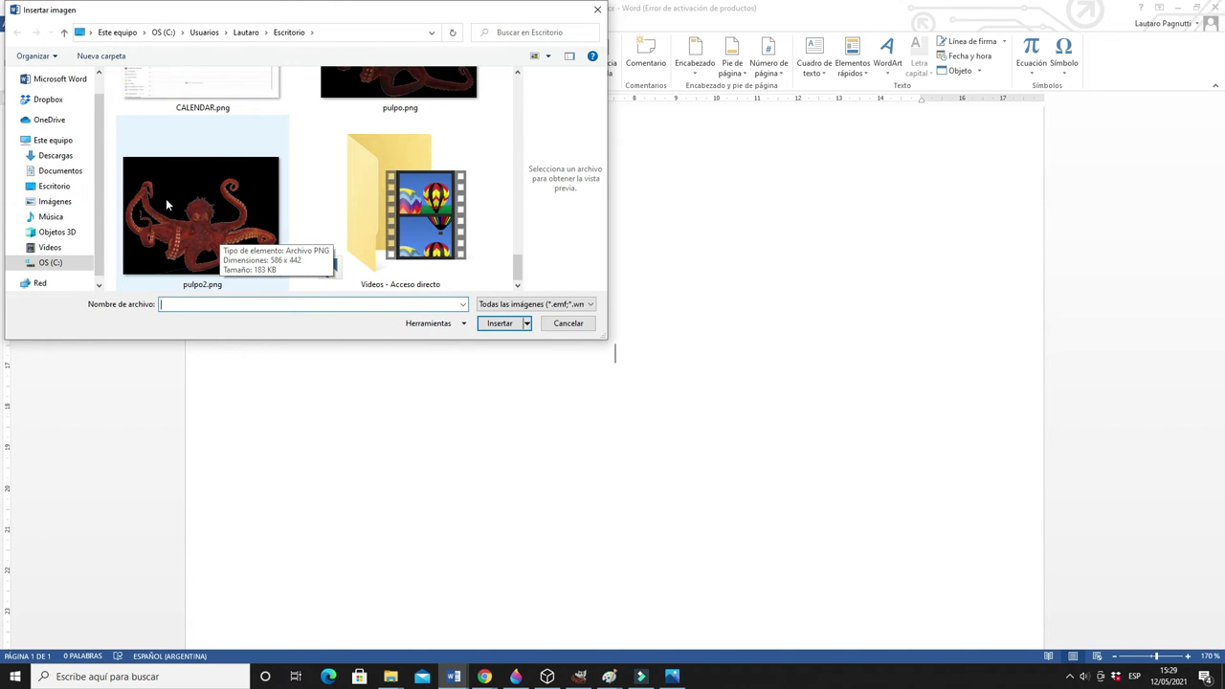
click(190, 200)
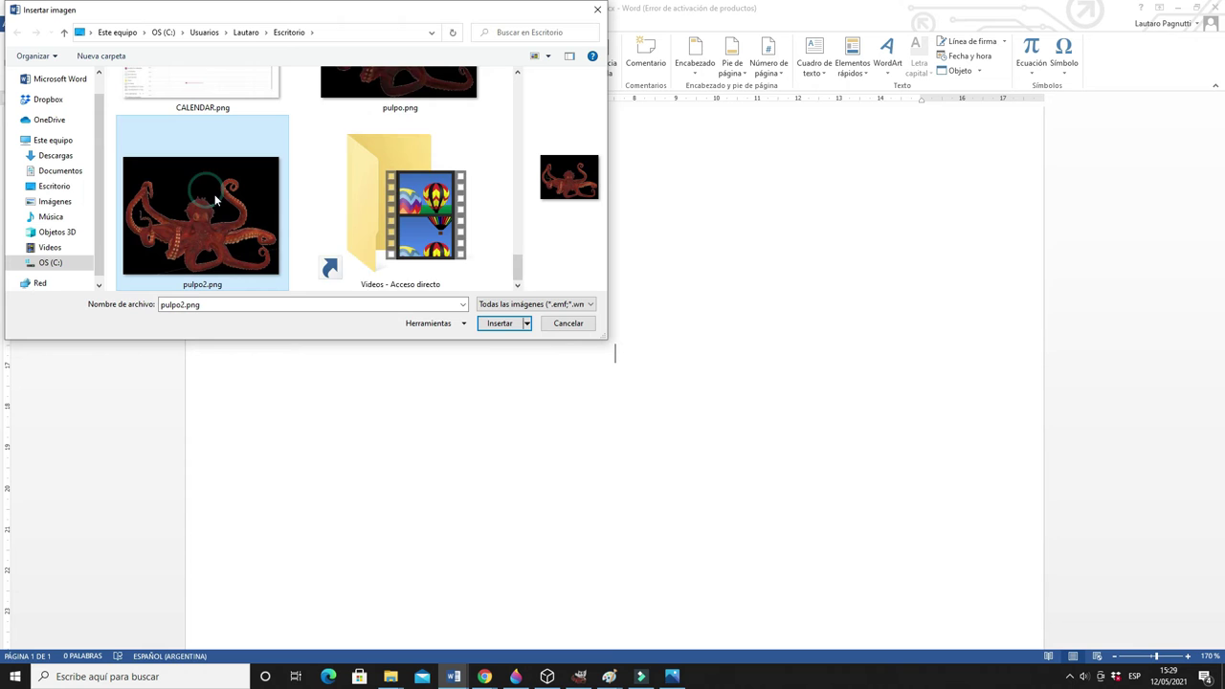
click(500, 323)
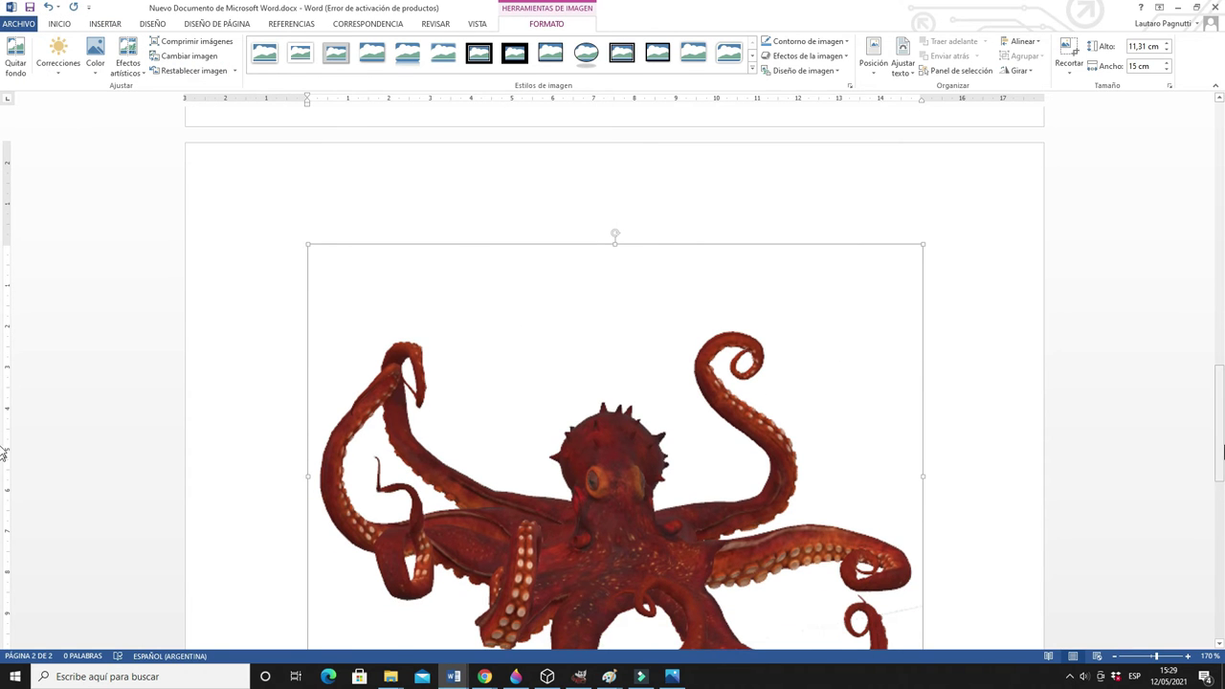
- Shrink the inserted octopus to about 11.6 cm wide by 8.8 cm high and rotate it slightly counterclockwise
scroll(4, 450, down, 3)
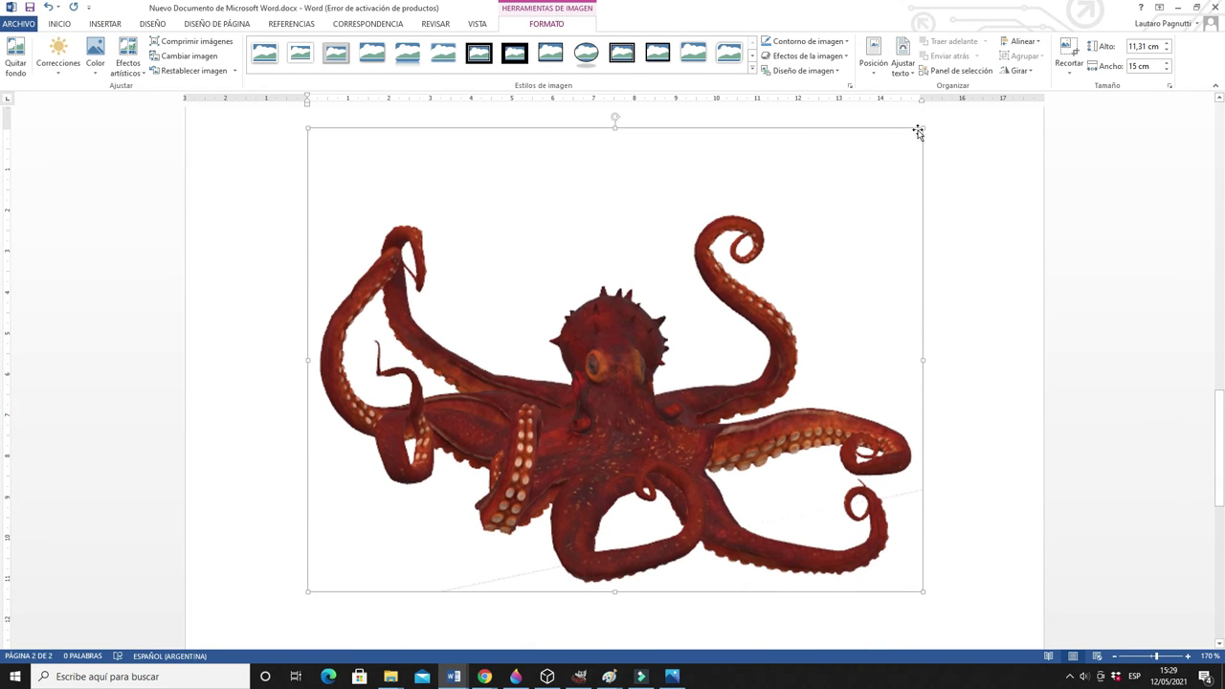
drag(922, 127, 783, 231)
drag(1219, 446, 1219, 413)
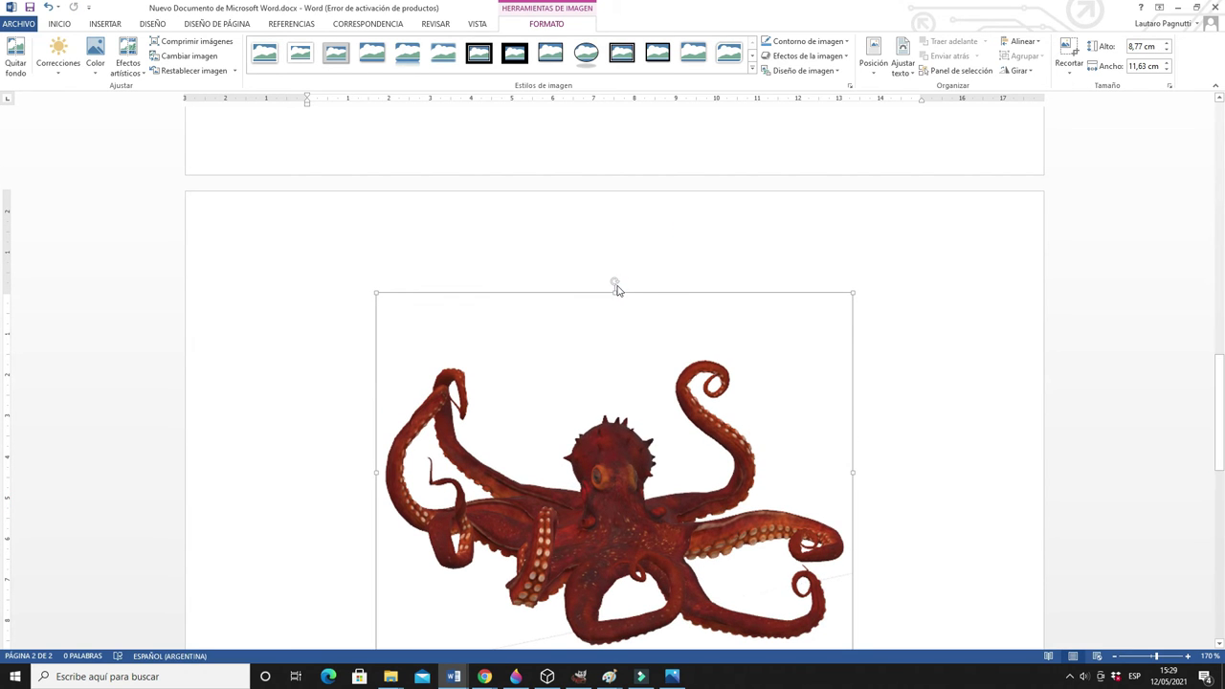
drag(617, 285, 560, 287)
scroll(612, 383, down, 1)
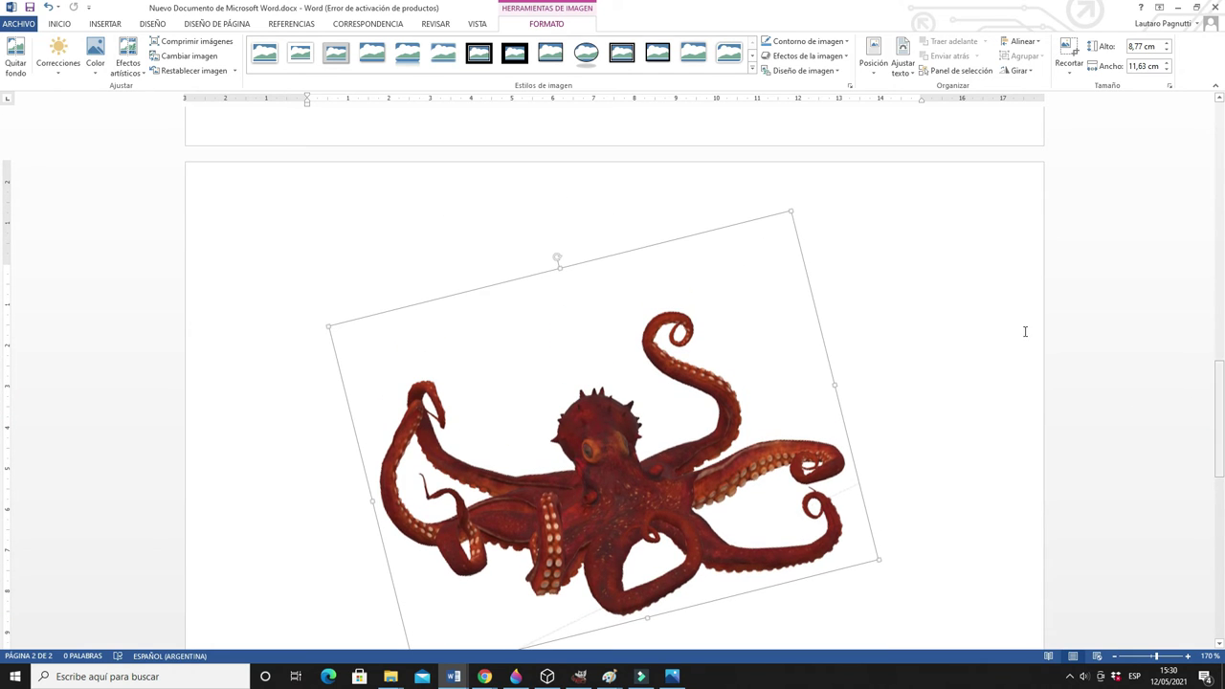
- Try the oval picture style with a thick black frame on the rotated octopus
click(599, 64)
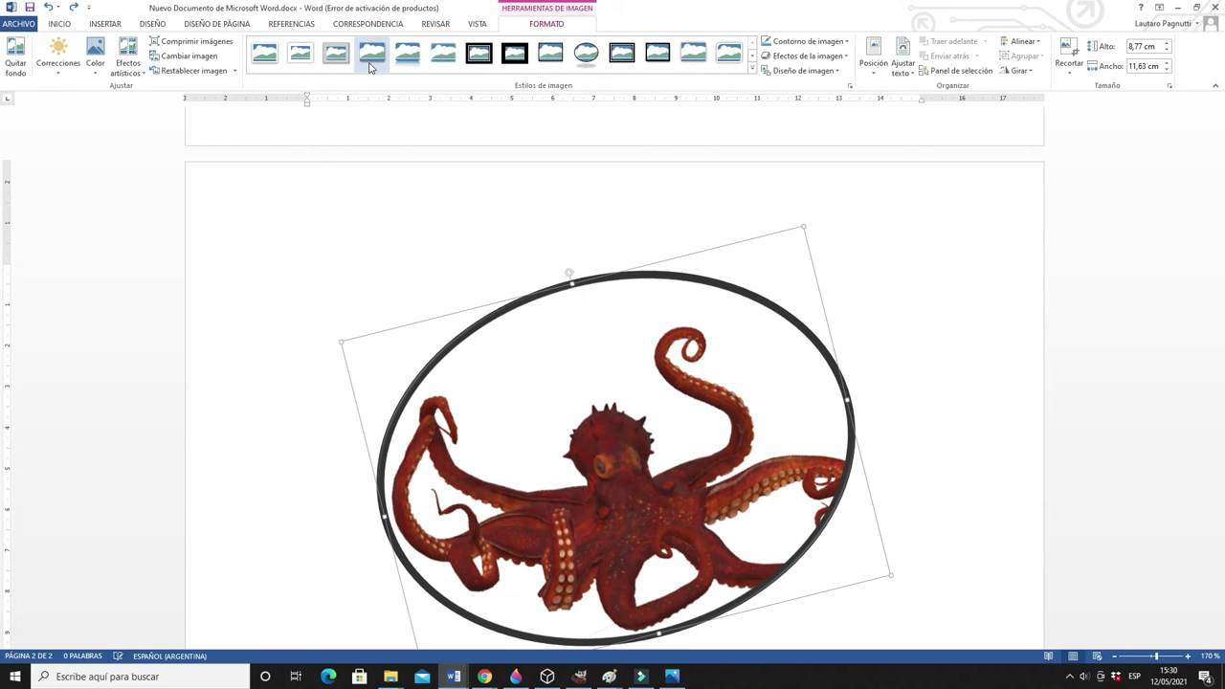
click(369, 59)
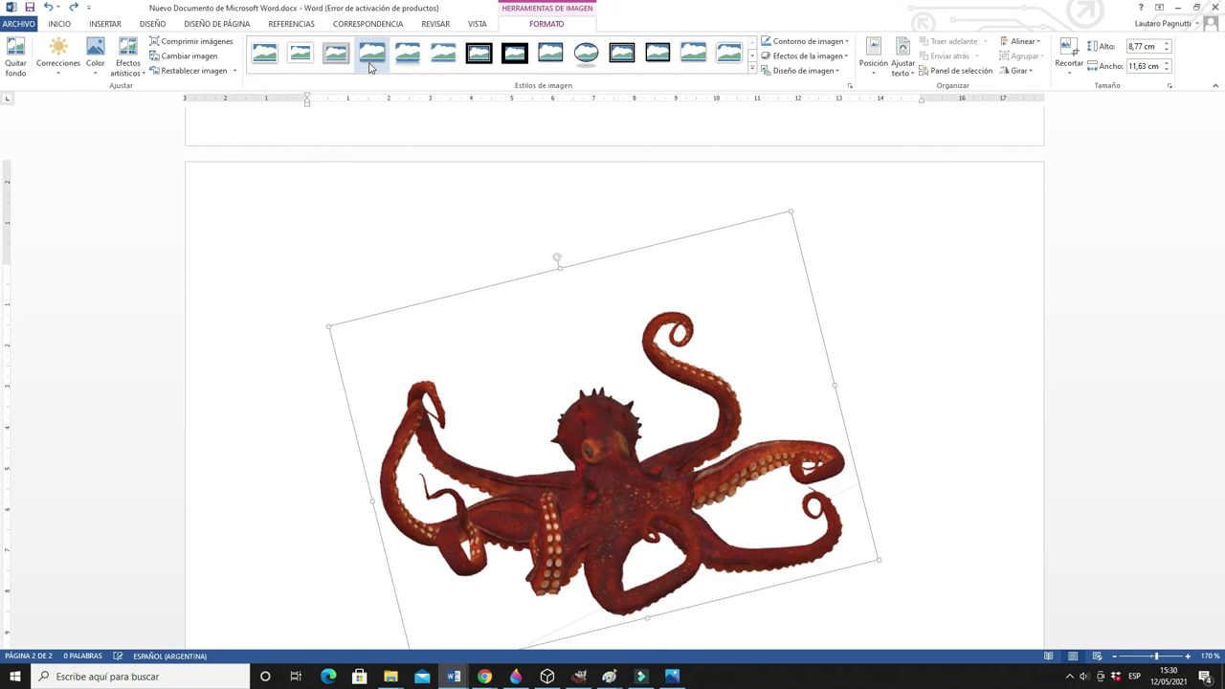
click(964, 350)
- Try the drop shadow picture style on the rotated octopus
click(596, 488)
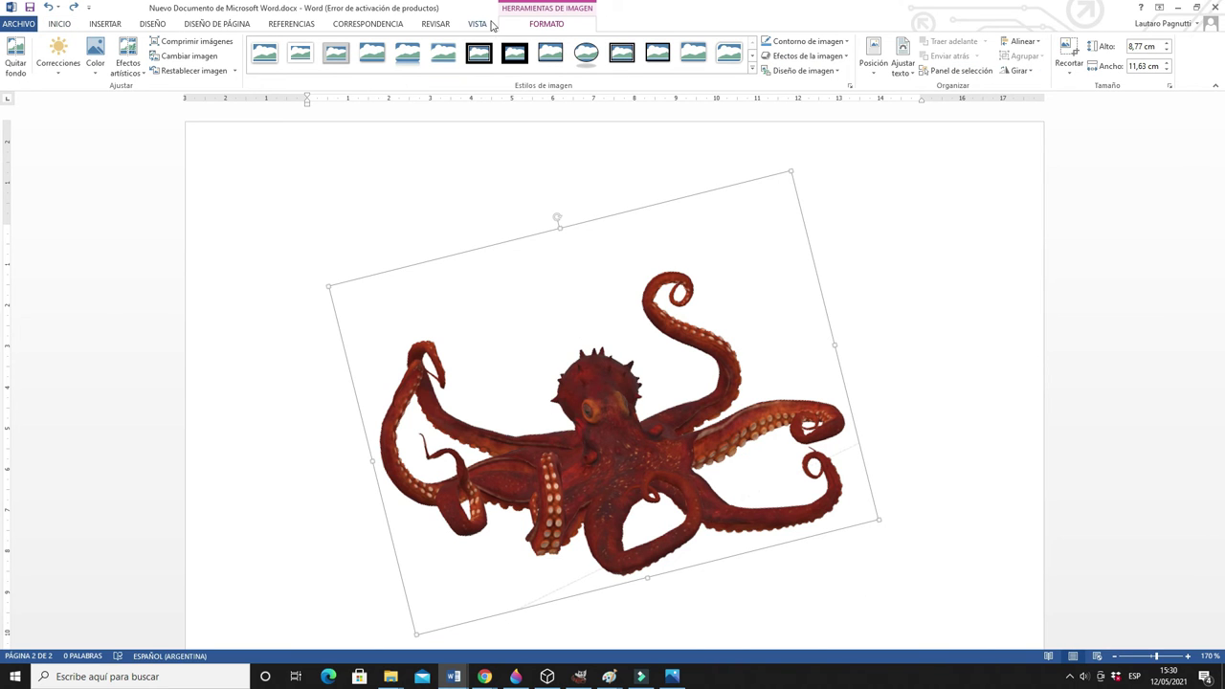
click(365, 59)
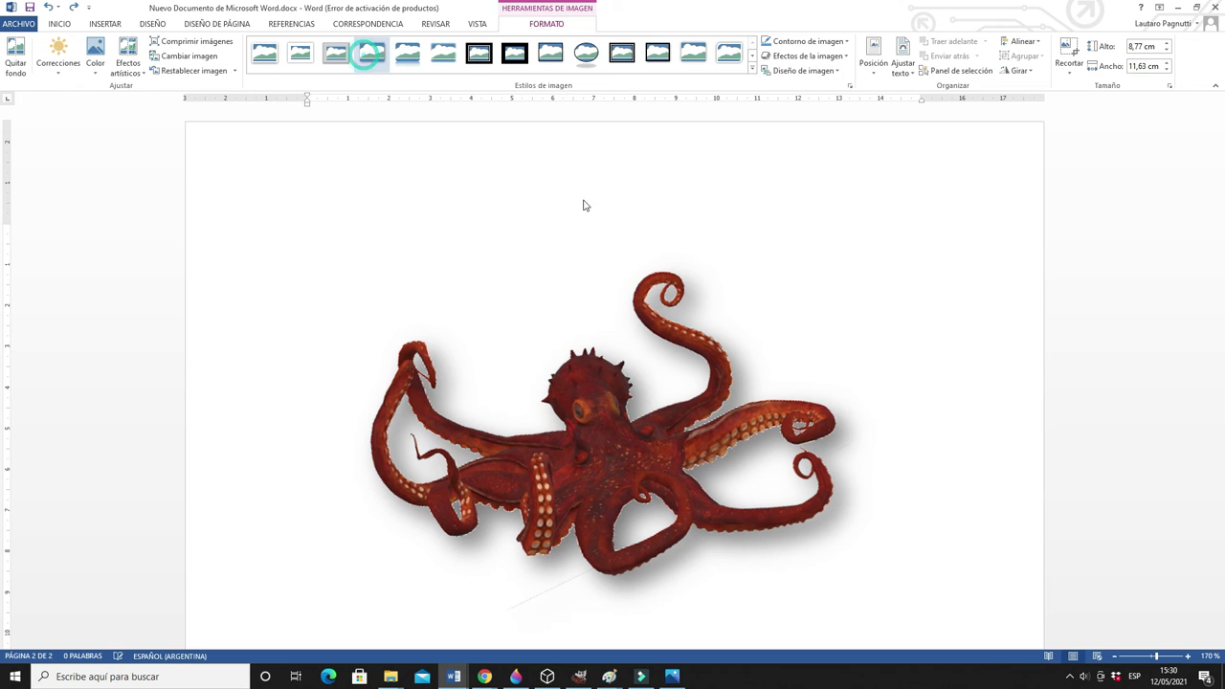
click(974, 375)
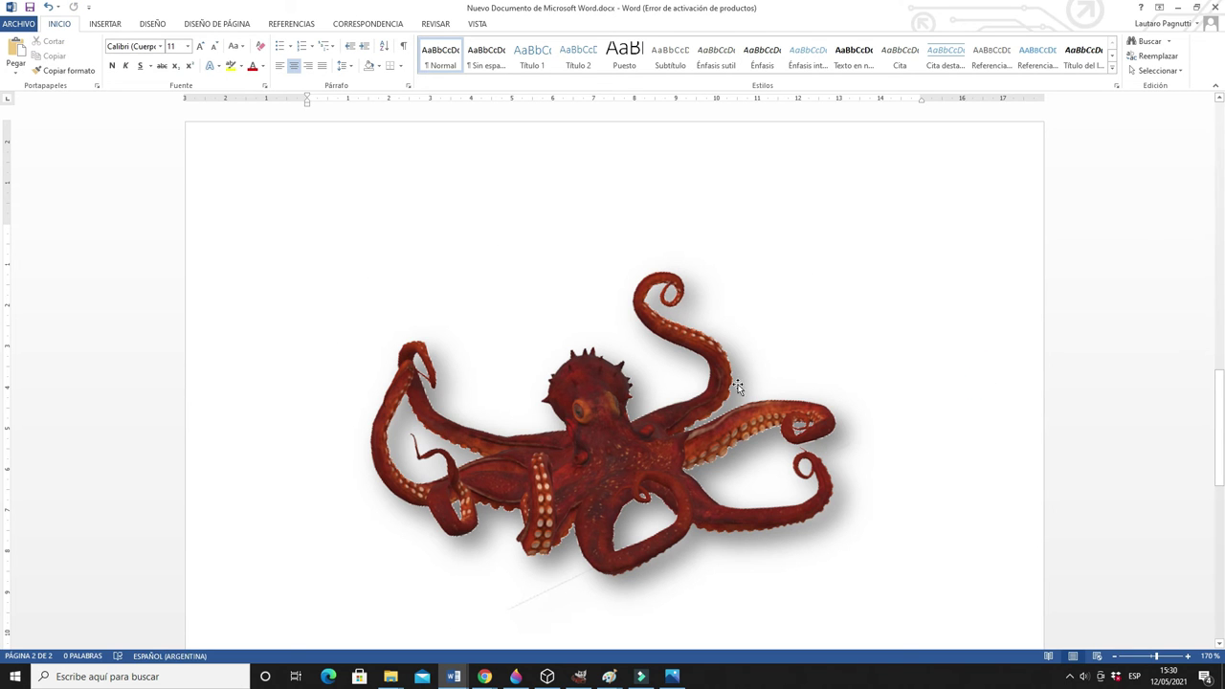
click(622, 394)
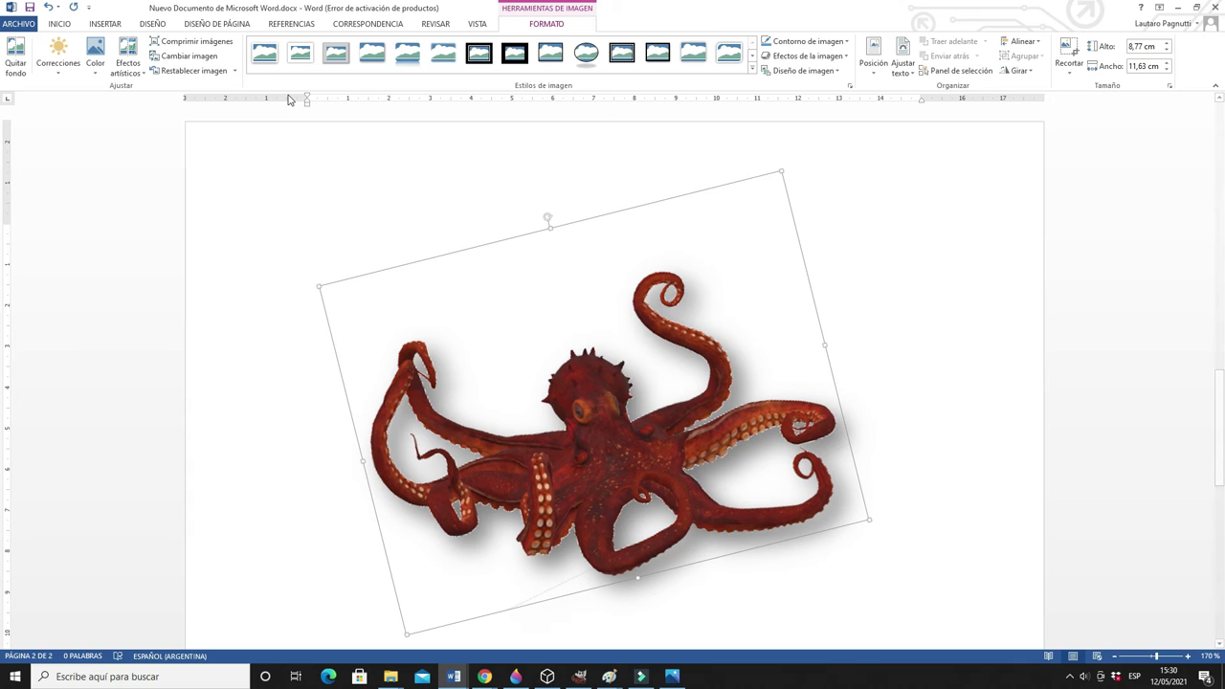
drag(488, 348, 484, 343)
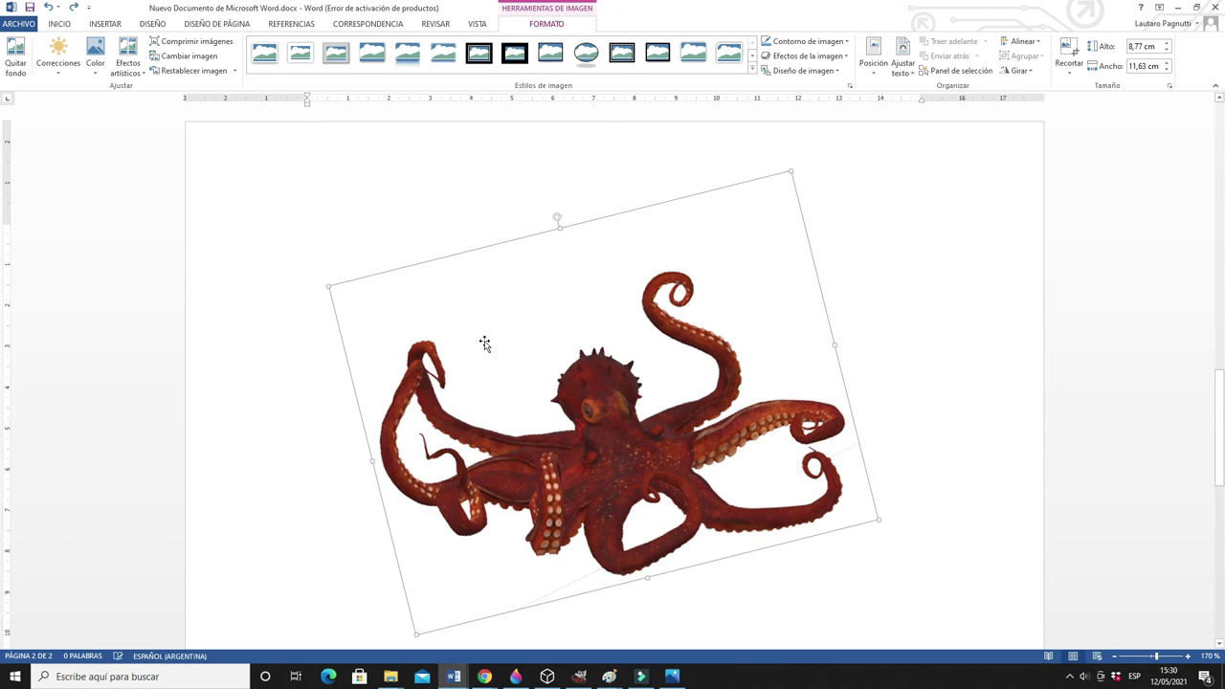
click(873, 284)
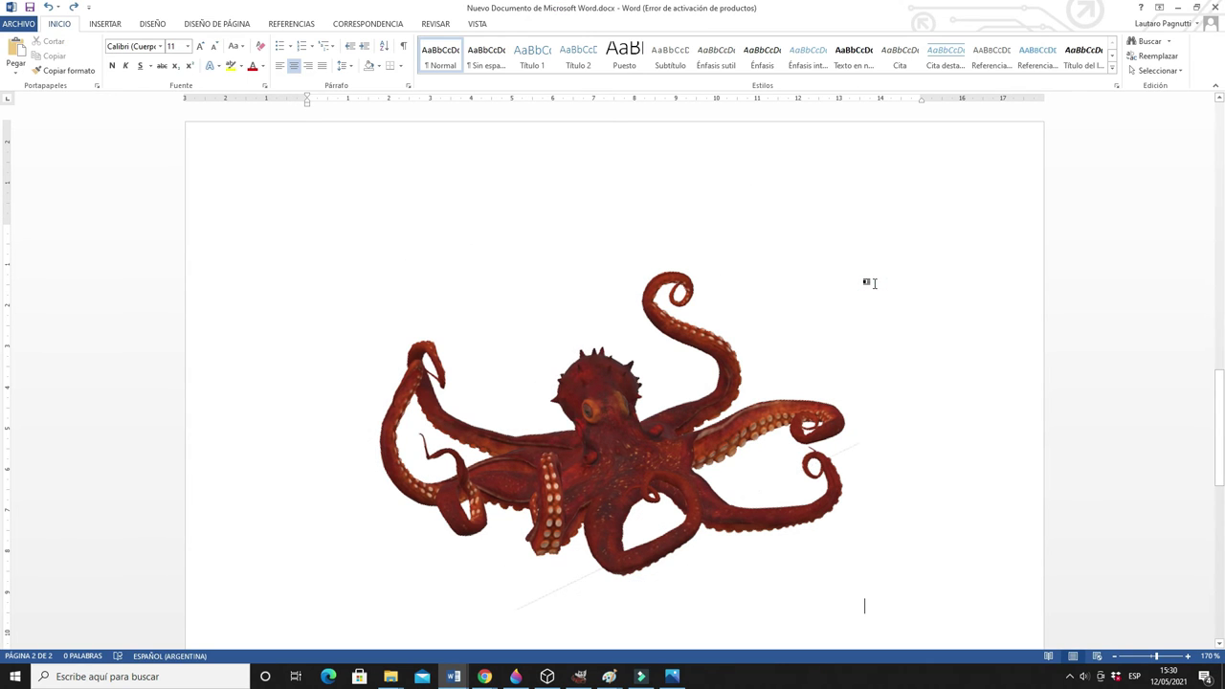
- Minimize the open windows and switch to Filmora9
right_click(609, 400)
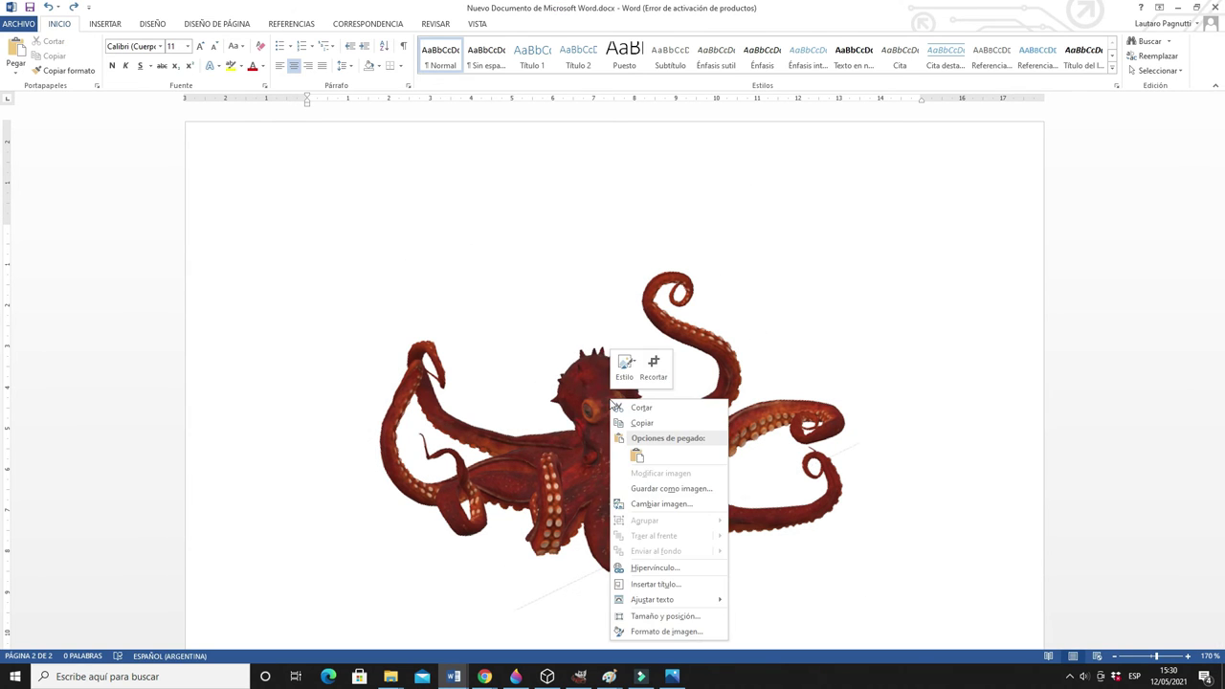
click(608, 391)
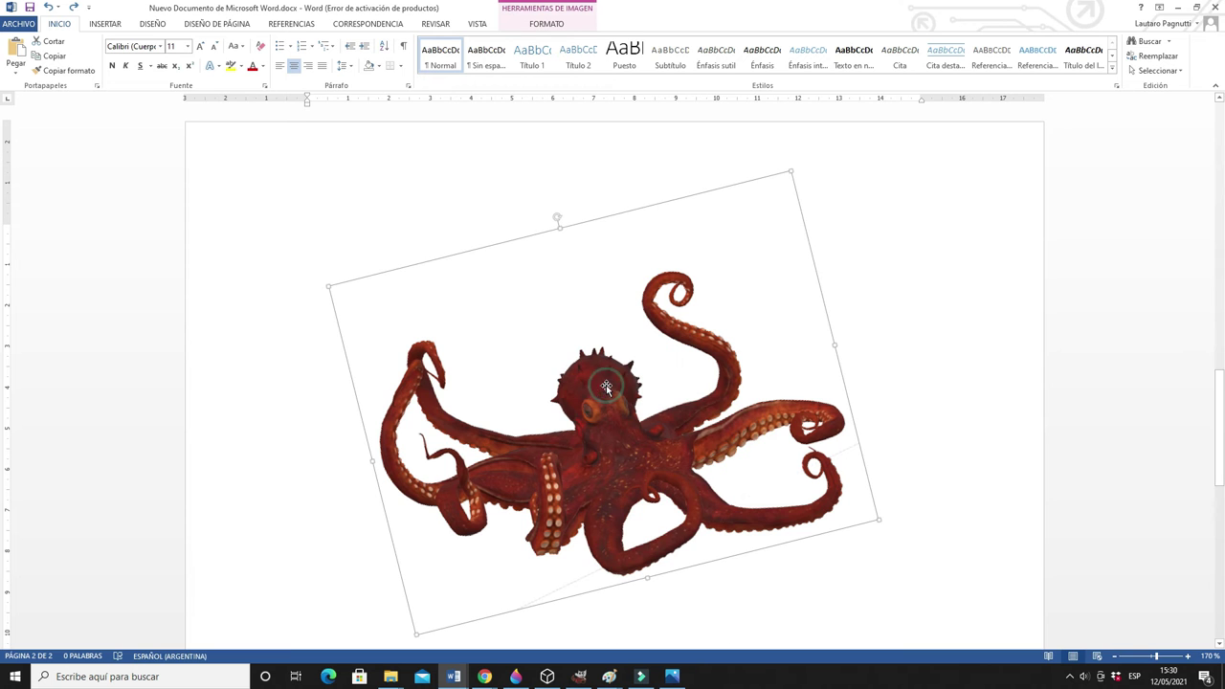
click(1177, 9)
click(1151, 8)
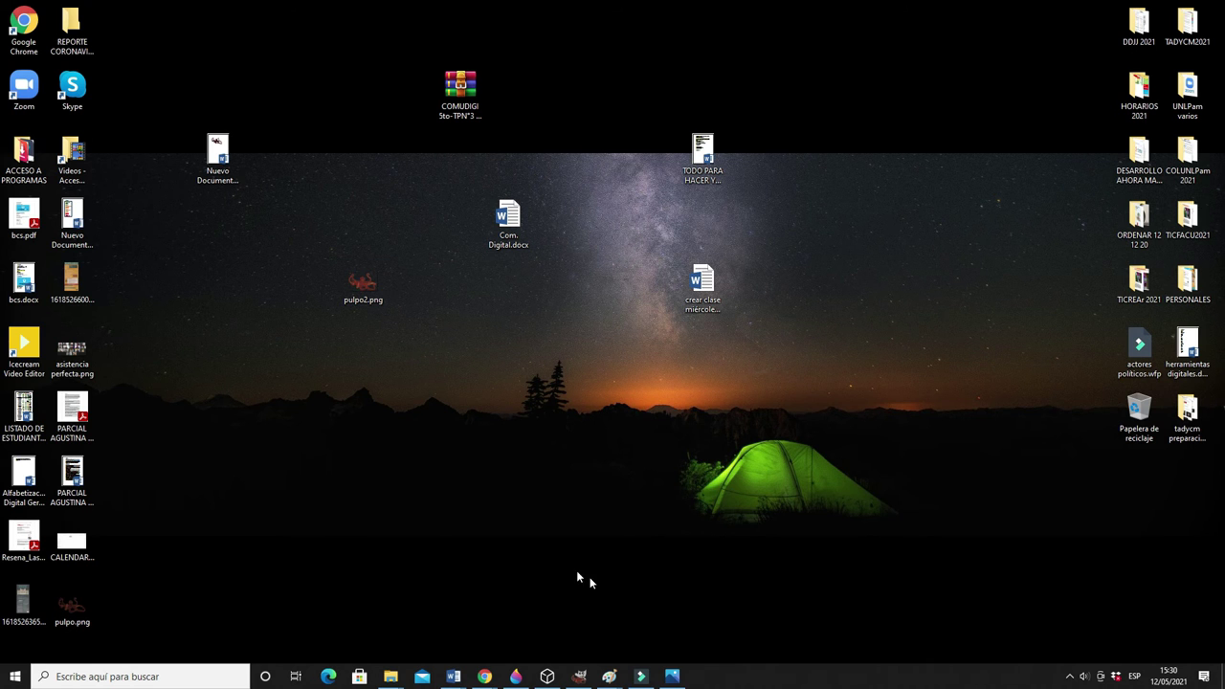
click(640, 675)
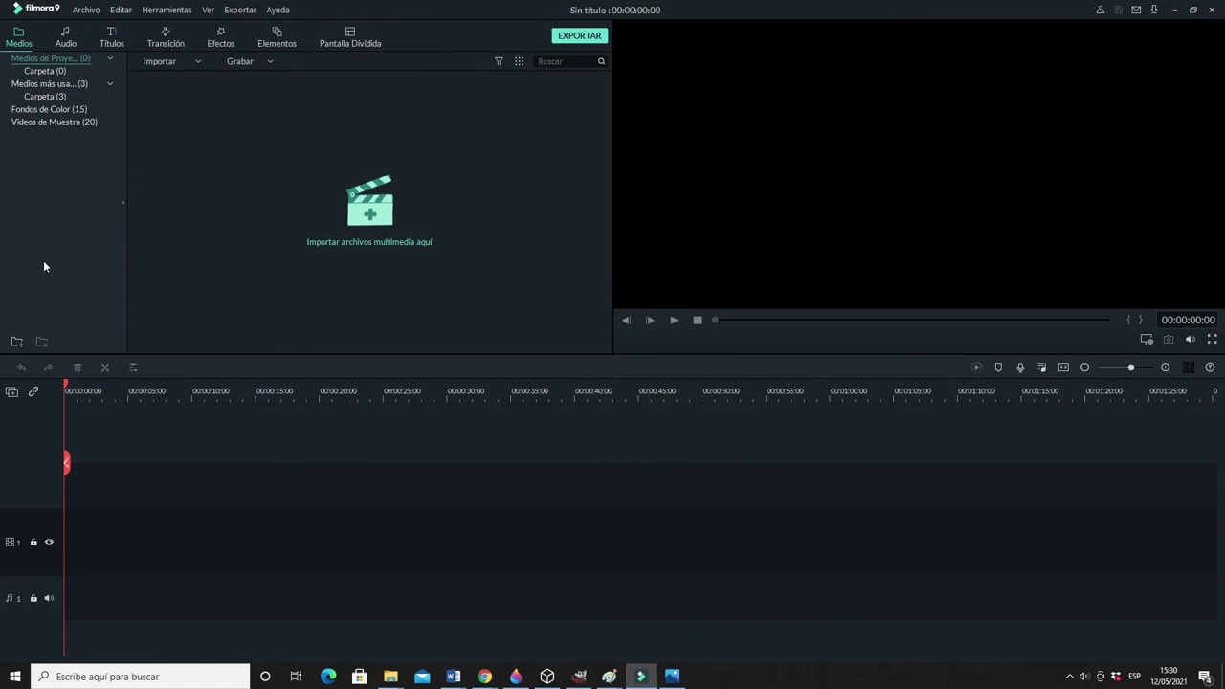
- Import pulpo2.png from the Desktop into the project media and place it at the start of video track 1
click(199, 62)
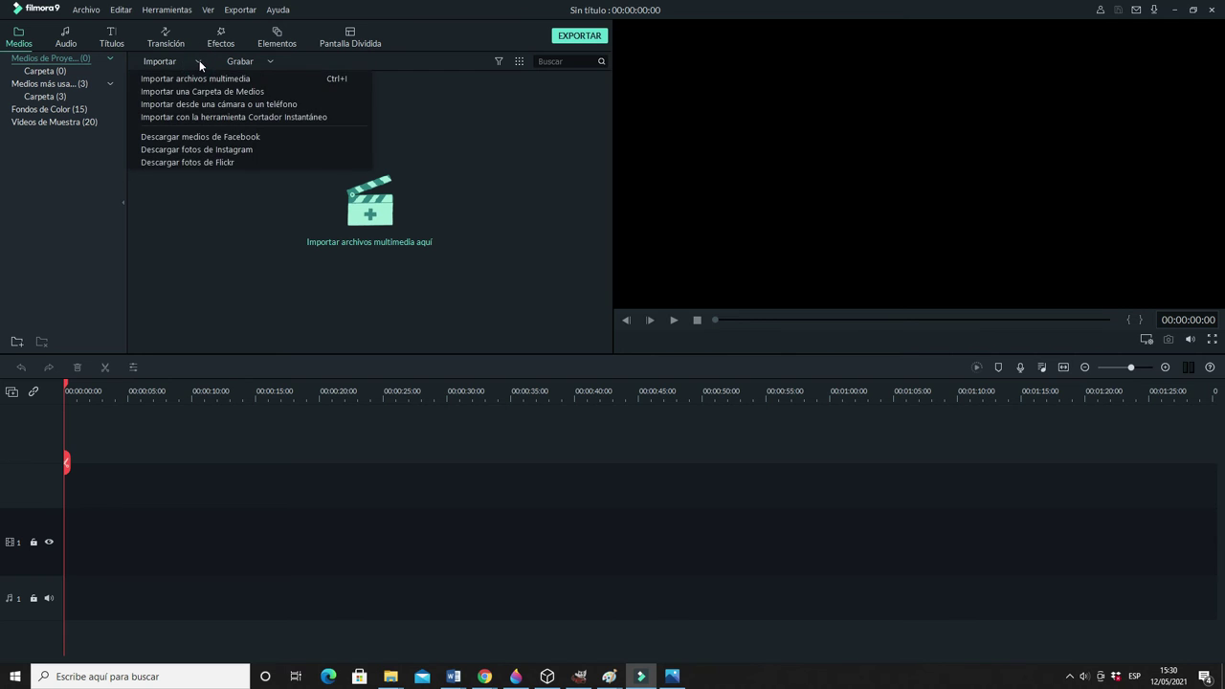
click(186, 76)
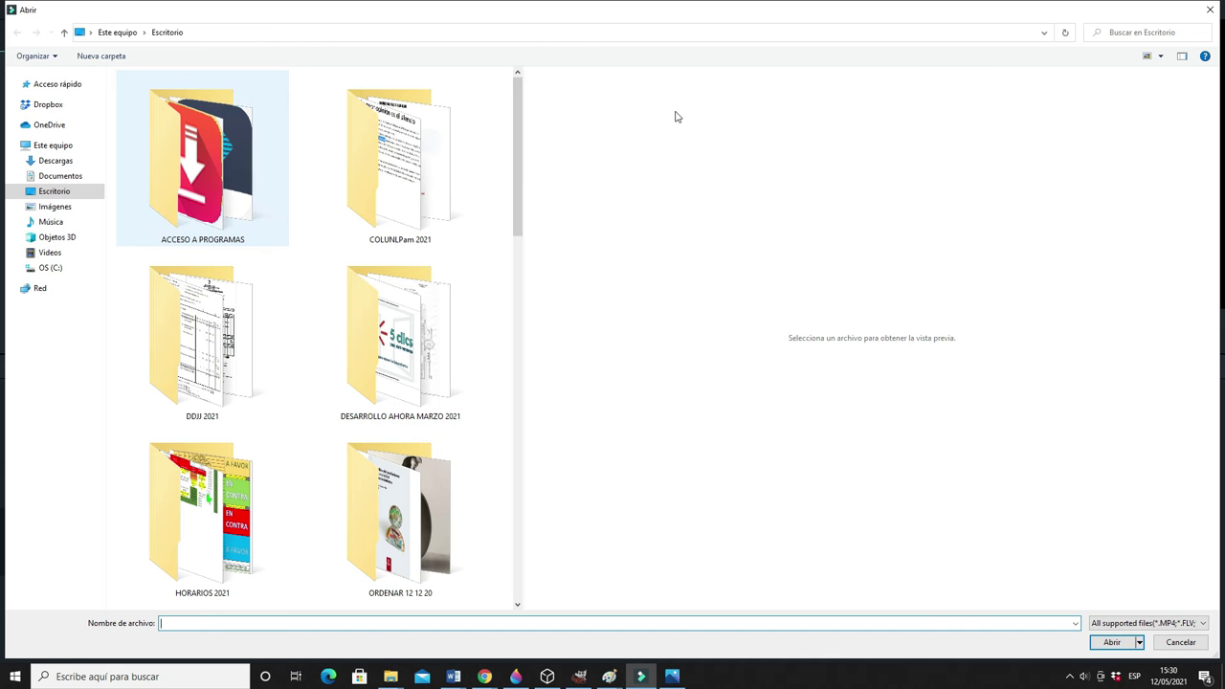
drag(518, 85, 538, 416)
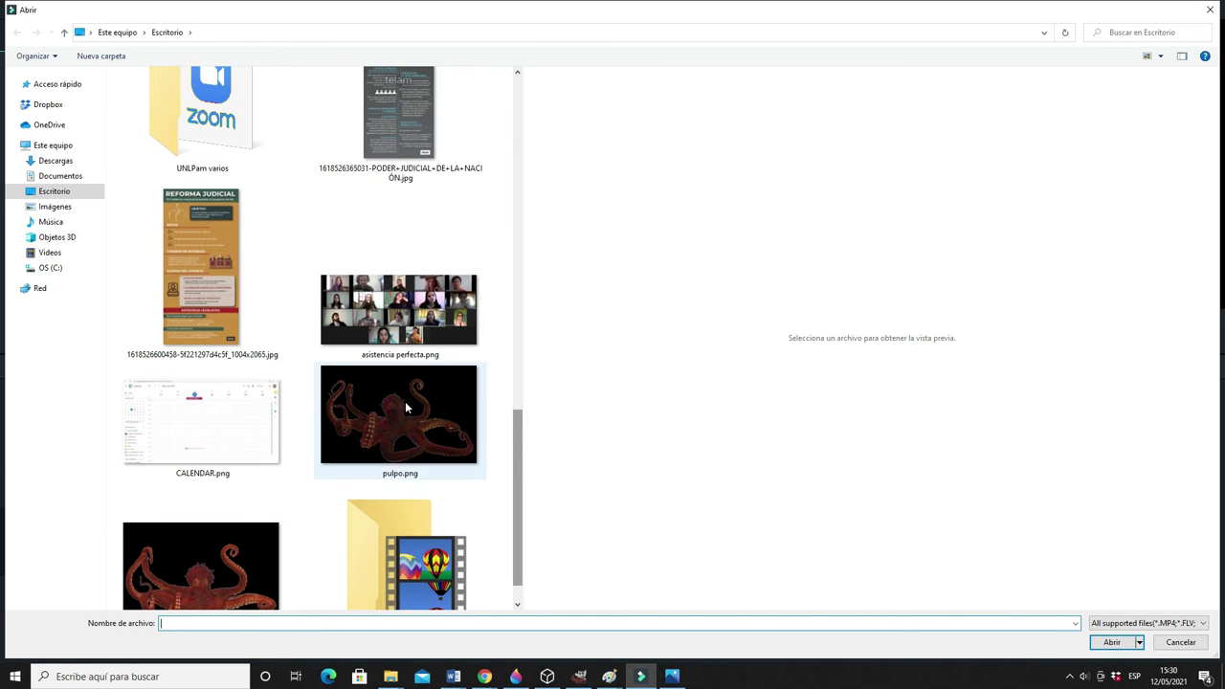
click(219, 546)
click(1106, 642)
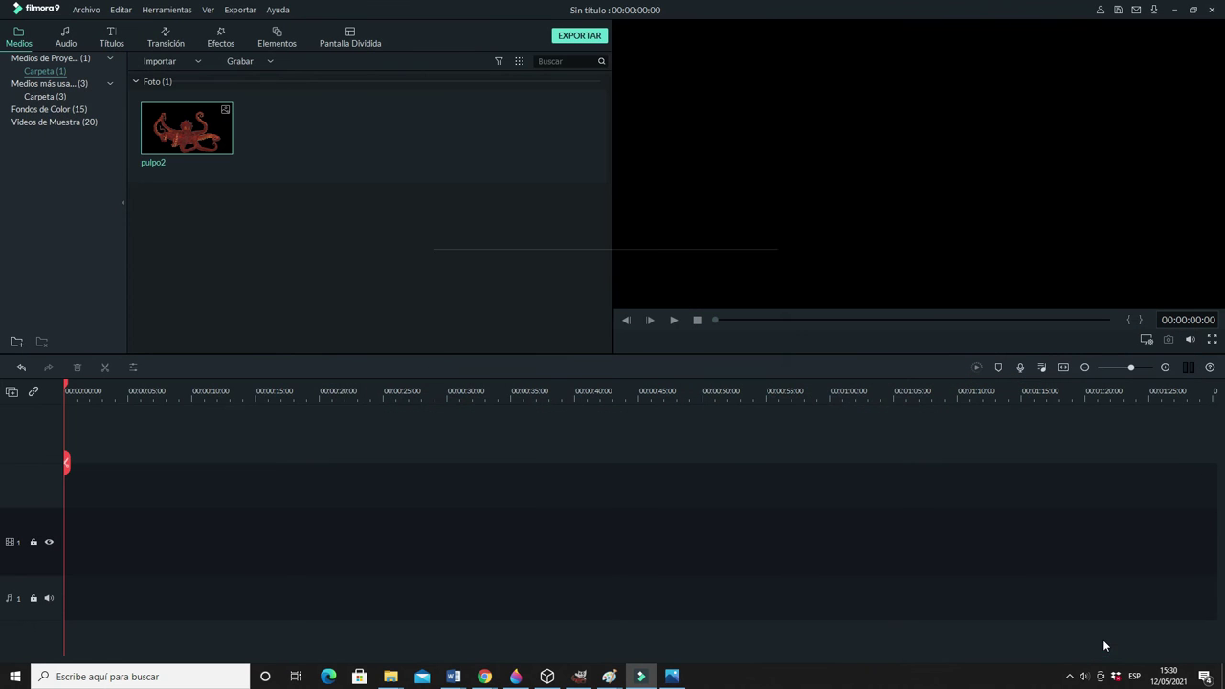
drag(214, 127, 66, 522)
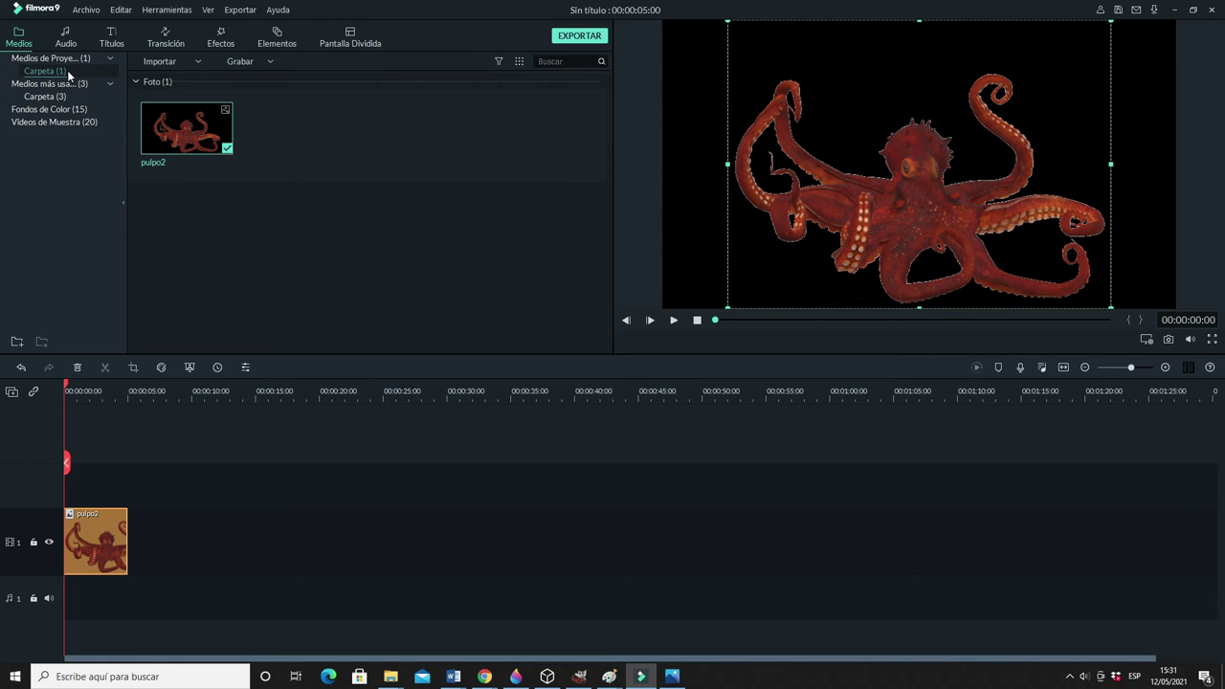
- Place the Gradiente 3 colour background at the start of video track 1, with the octopus clip directly above it on track 2
click(56, 110)
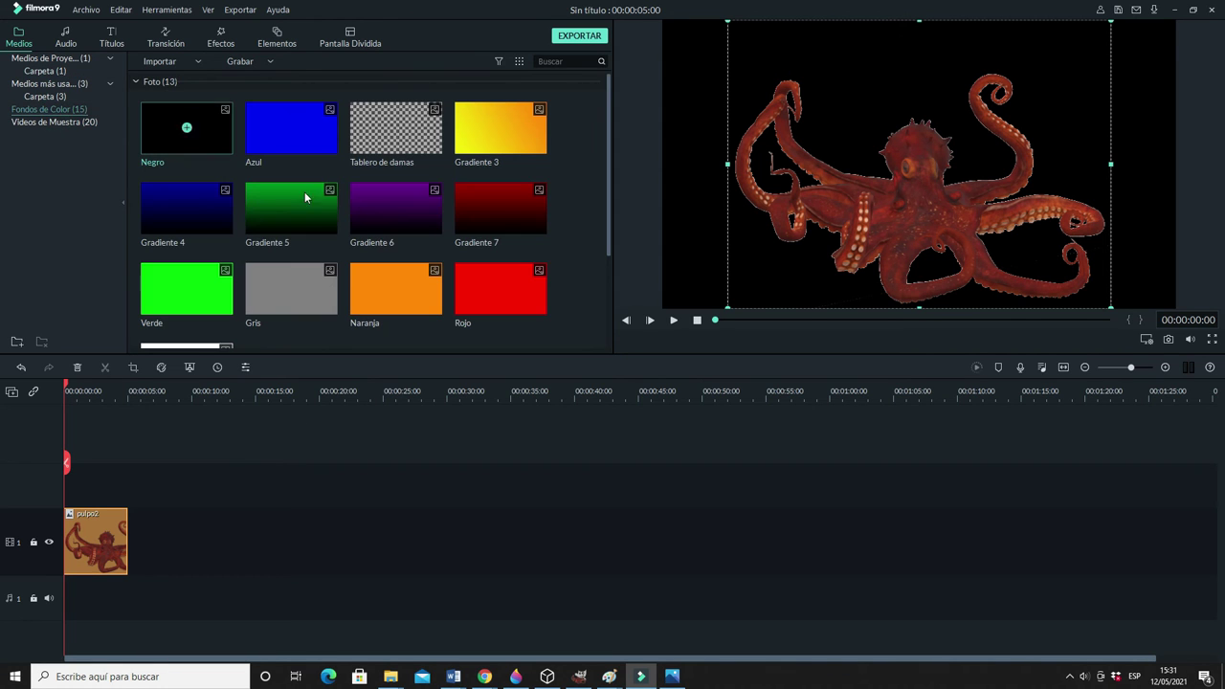
click(497, 131)
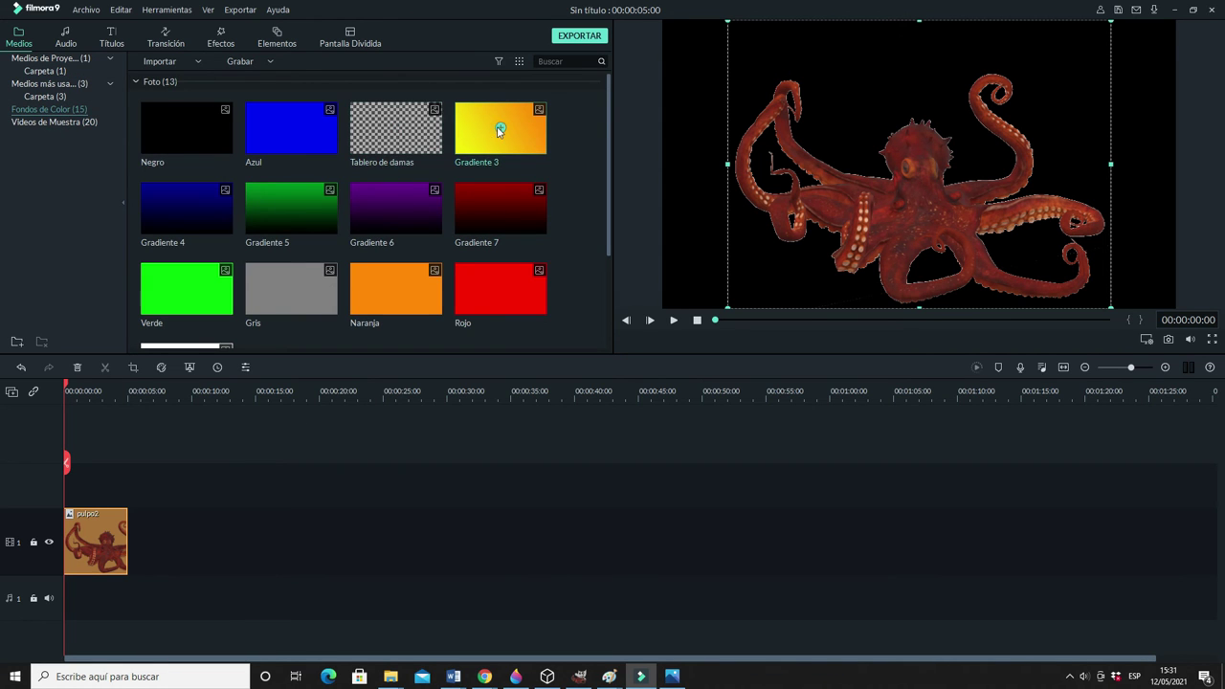
drag(497, 131, 86, 541)
drag(169, 547, 99, 480)
- Shrink the octopus in the preview to about two thirds of its size, near the centre of the gradient
click(915, 206)
drag(1108, 307, 942, 193)
drag(778, 262, 787, 254)
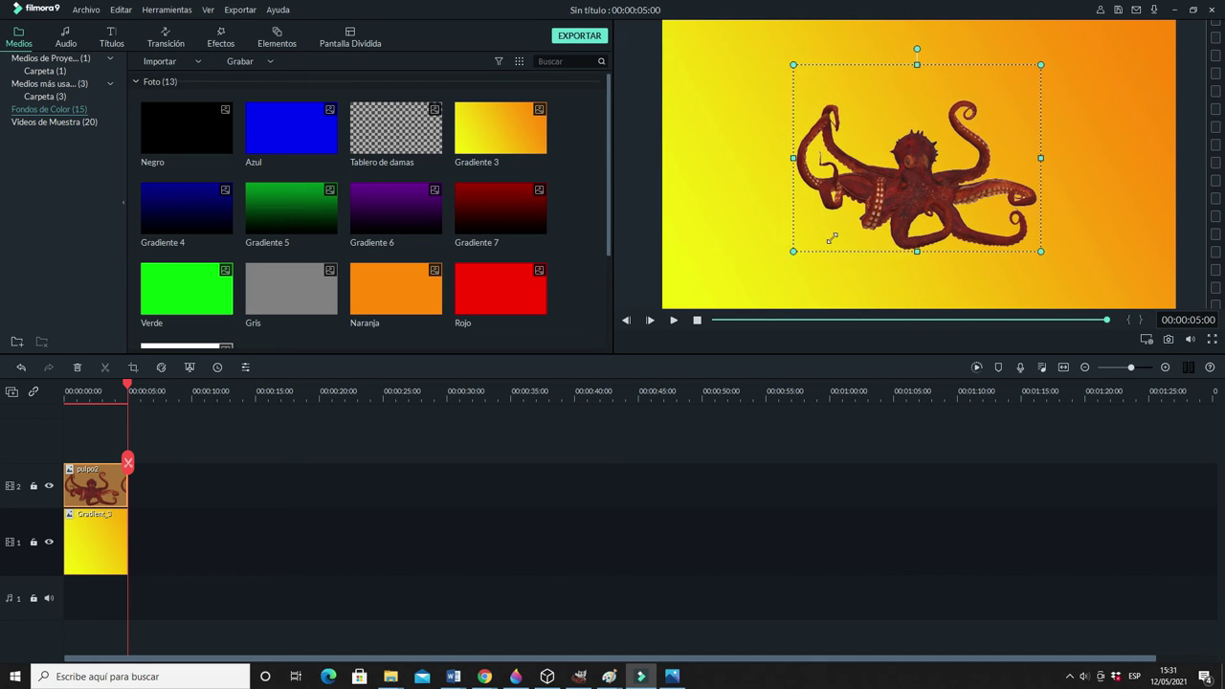
mouse_move(914, 45)
mouse_down()
mouse_move(880, 53)
mouse_move(914, 47)
mouse_up()
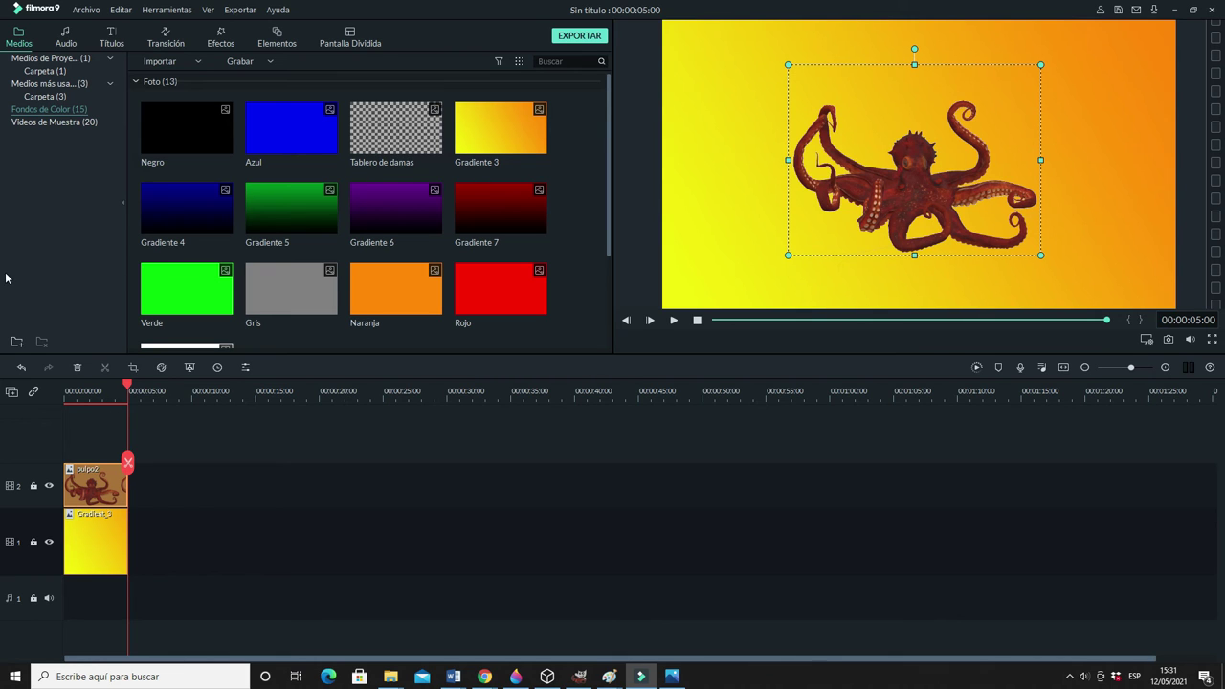
- Add two more copies of pulpo2 back to back after the first octopus clip on video track 2
click(33, 60)
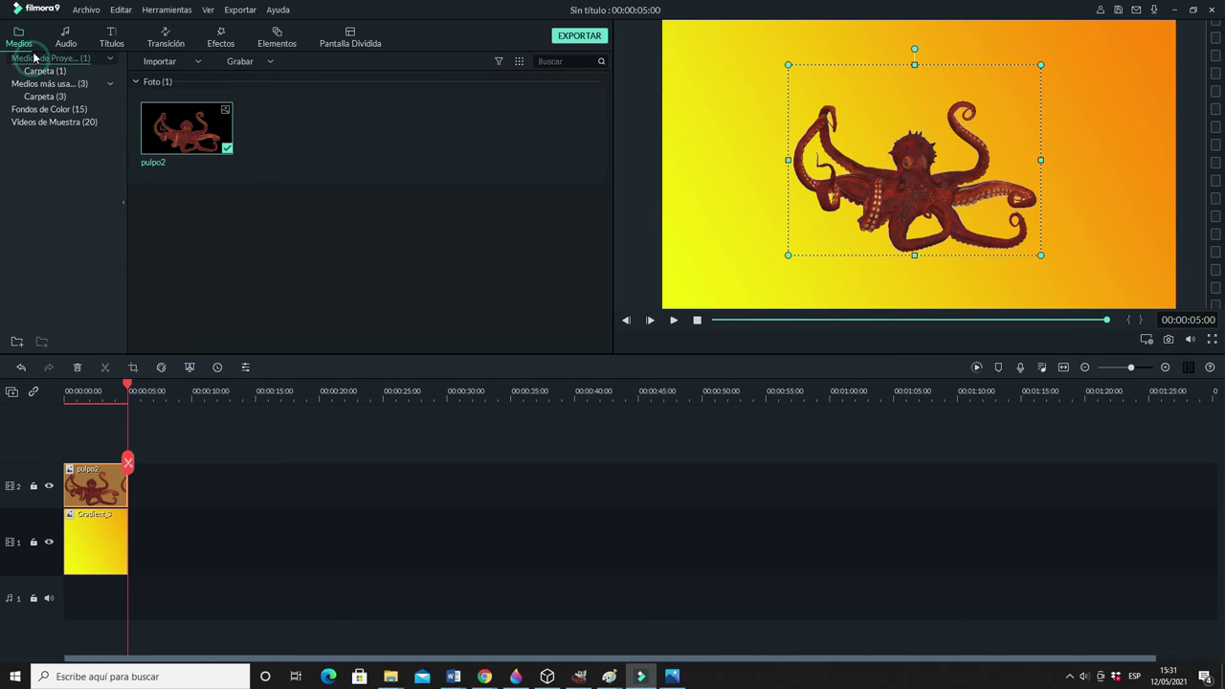
drag(214, 144, 158, 488)
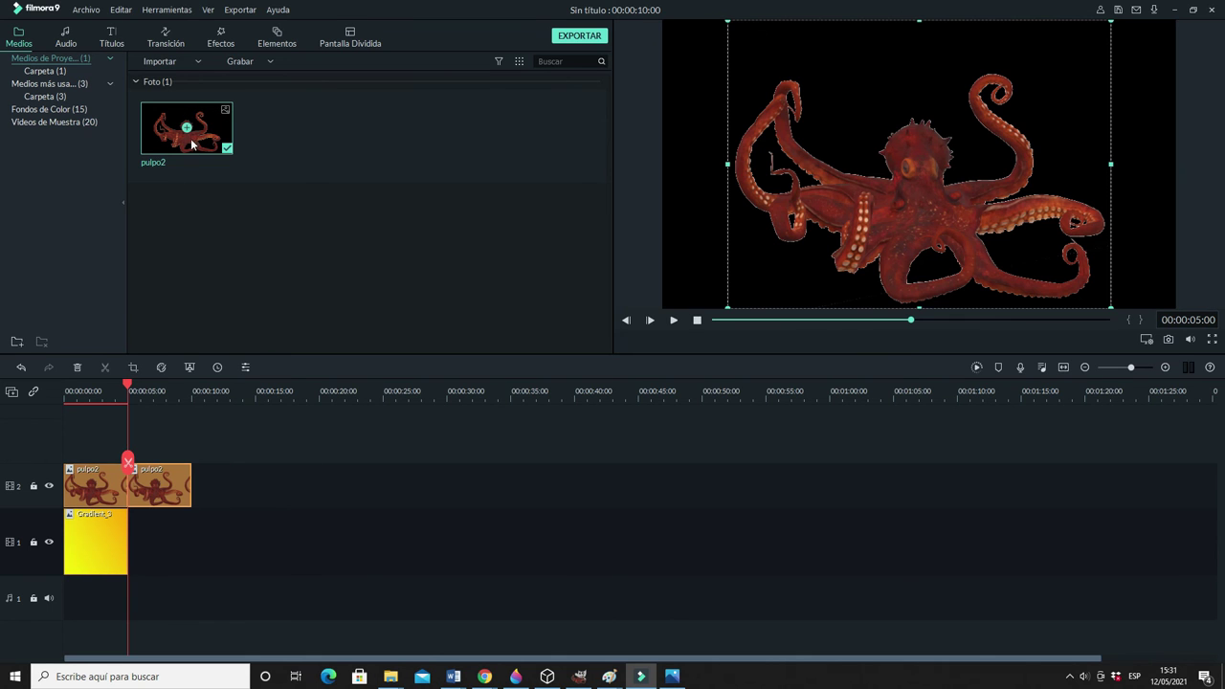
drag(223, 144, 278, 474)
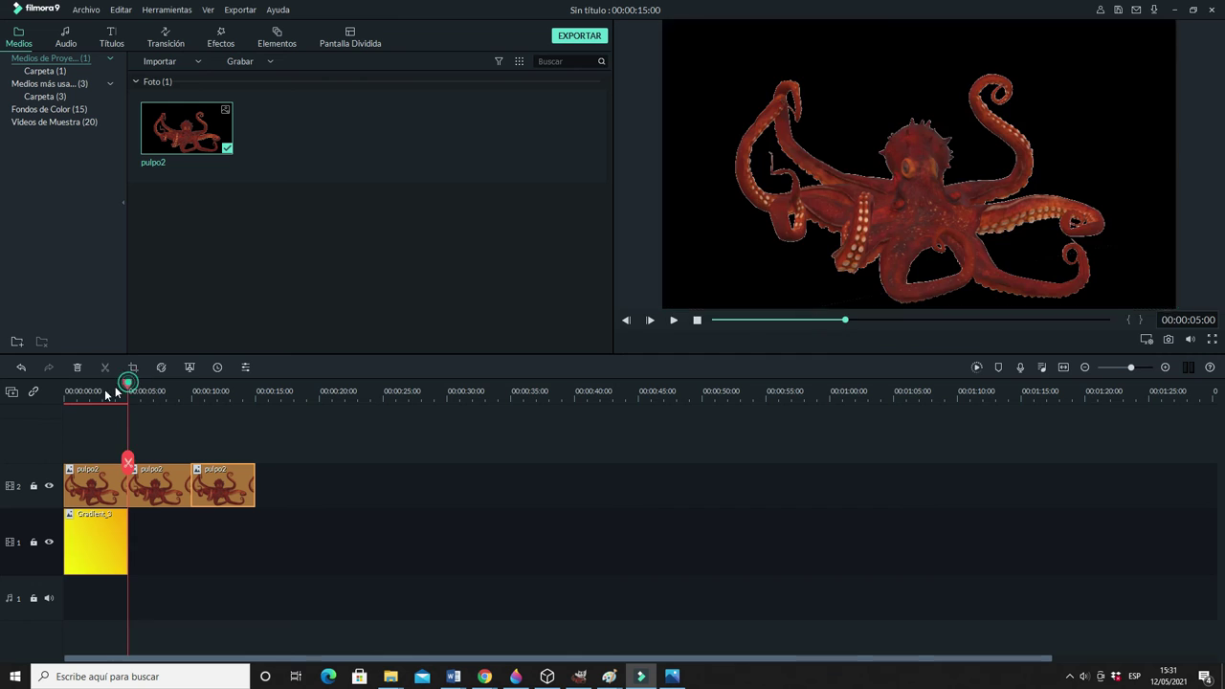
- Add the Morph transition between the first two octopus clips and Deformación Zoom 3 between the second and third
click(74, 391)
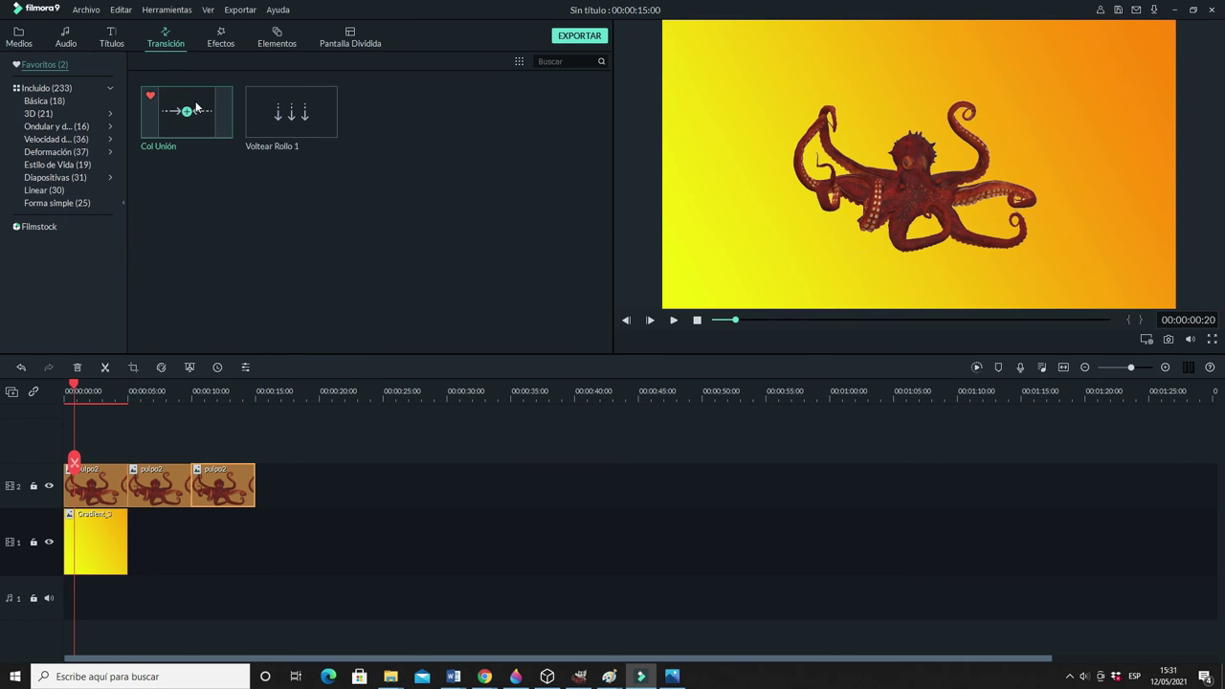
click(67, 88)
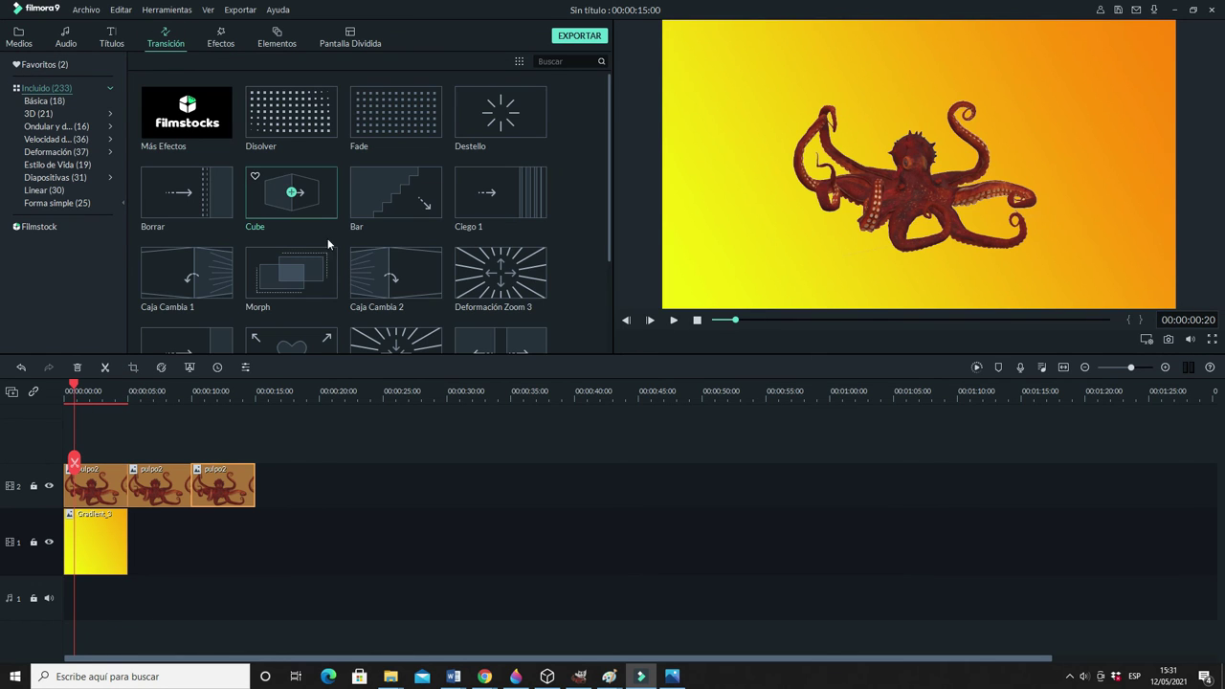
drag(265, 354, 128, 481)
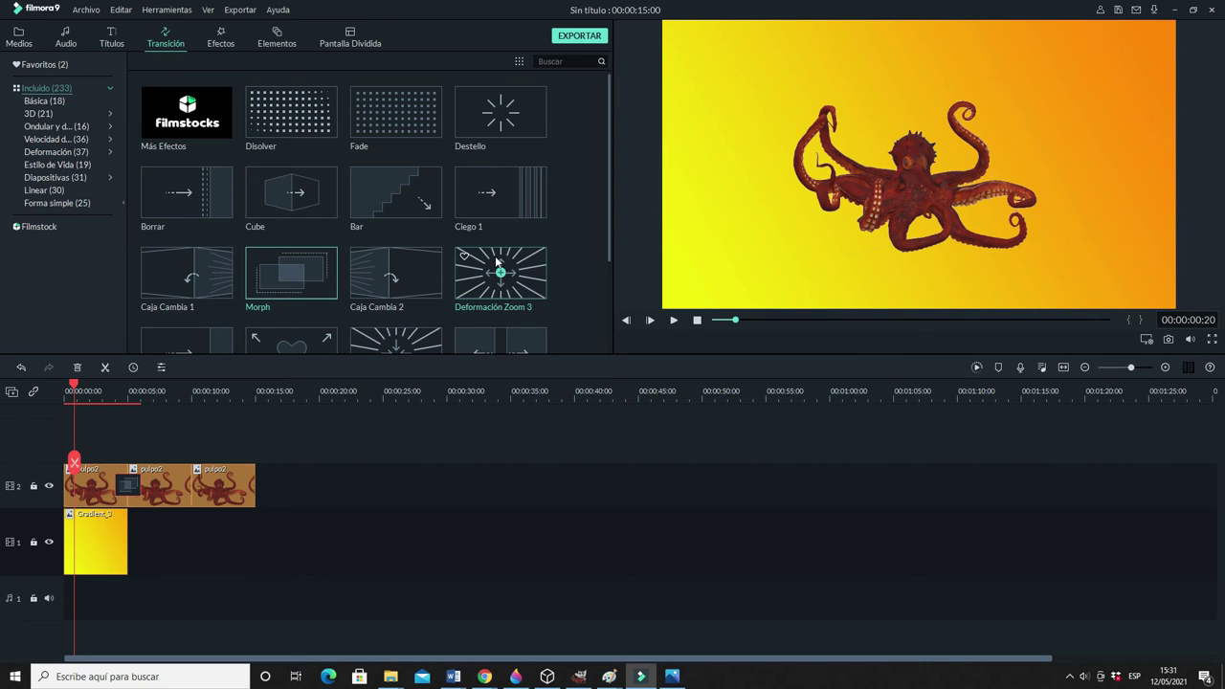
drag(512, 279, 192, 483)
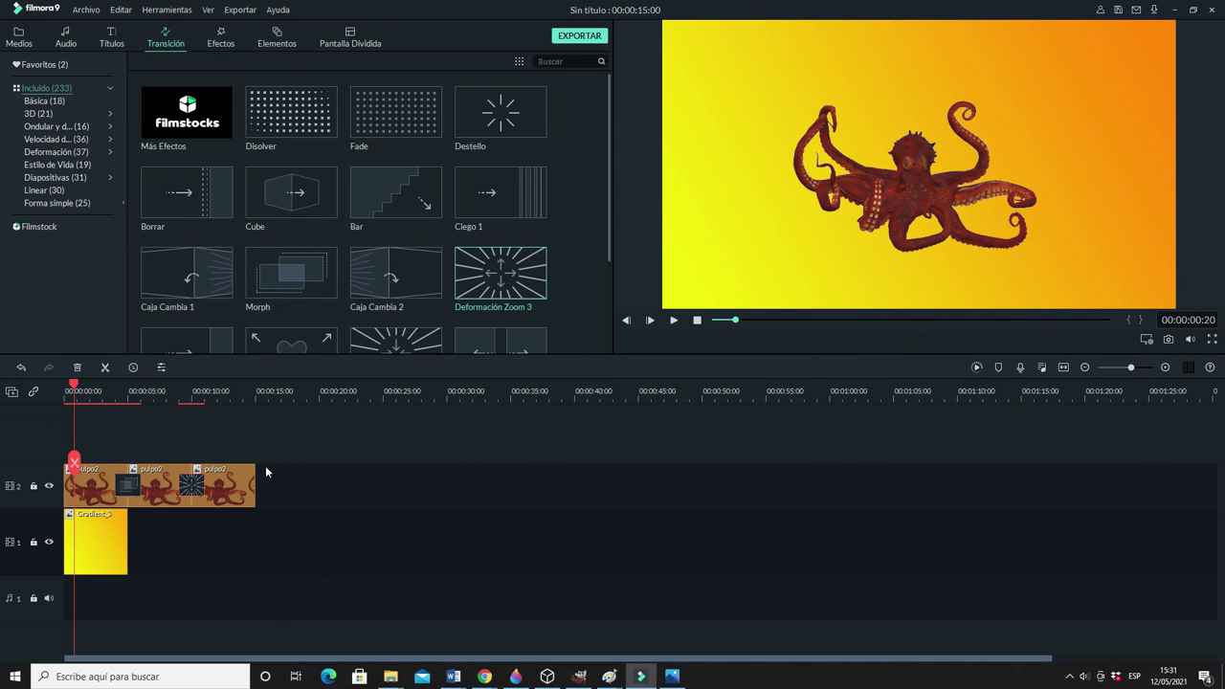
- Play the sequence from the start to check both transitions
drag(74, 385, 65, 387)
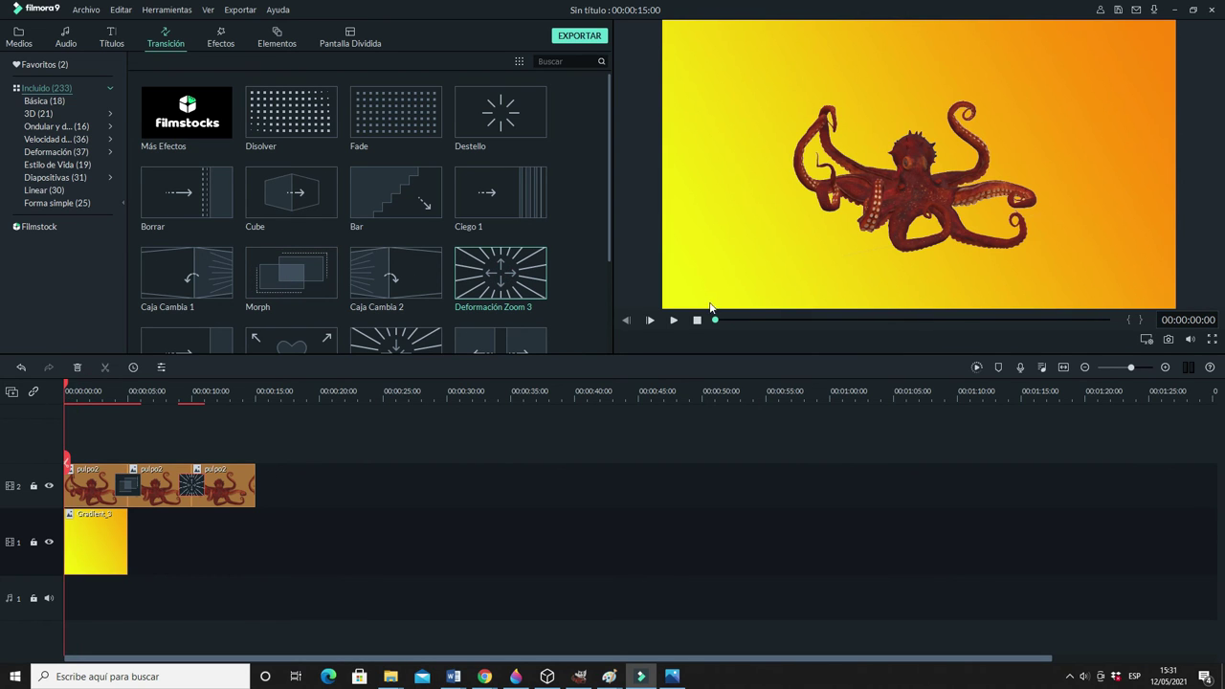
click(674, 320)
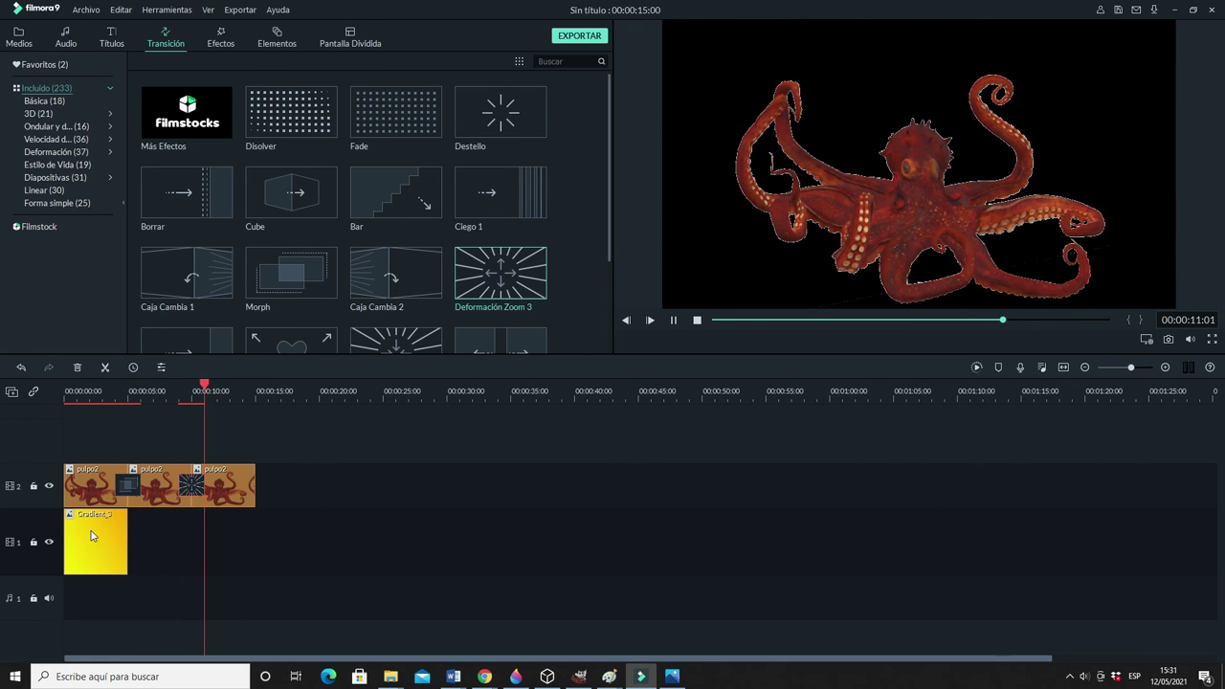
key(space)
- Extend the gradient background to the end of the third octopus clip and replay the sequence from the start
drag(235, 384, 118, 386)
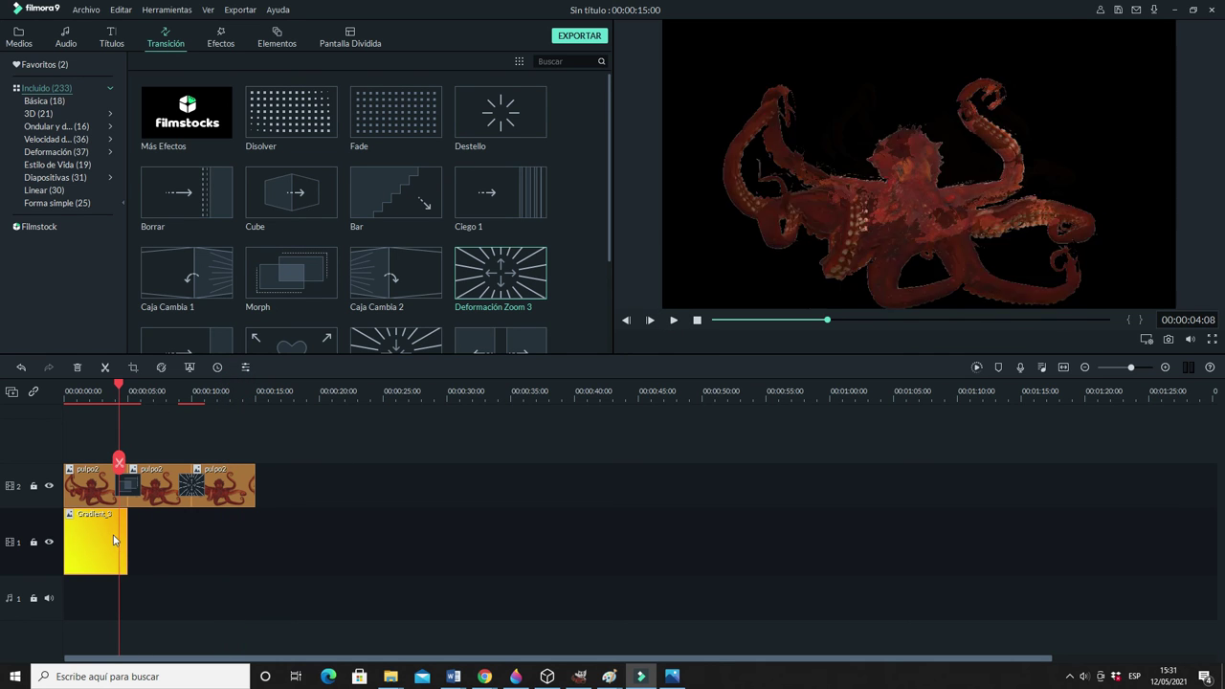
drag(128, 542, 254, 542)
click(697, 319)
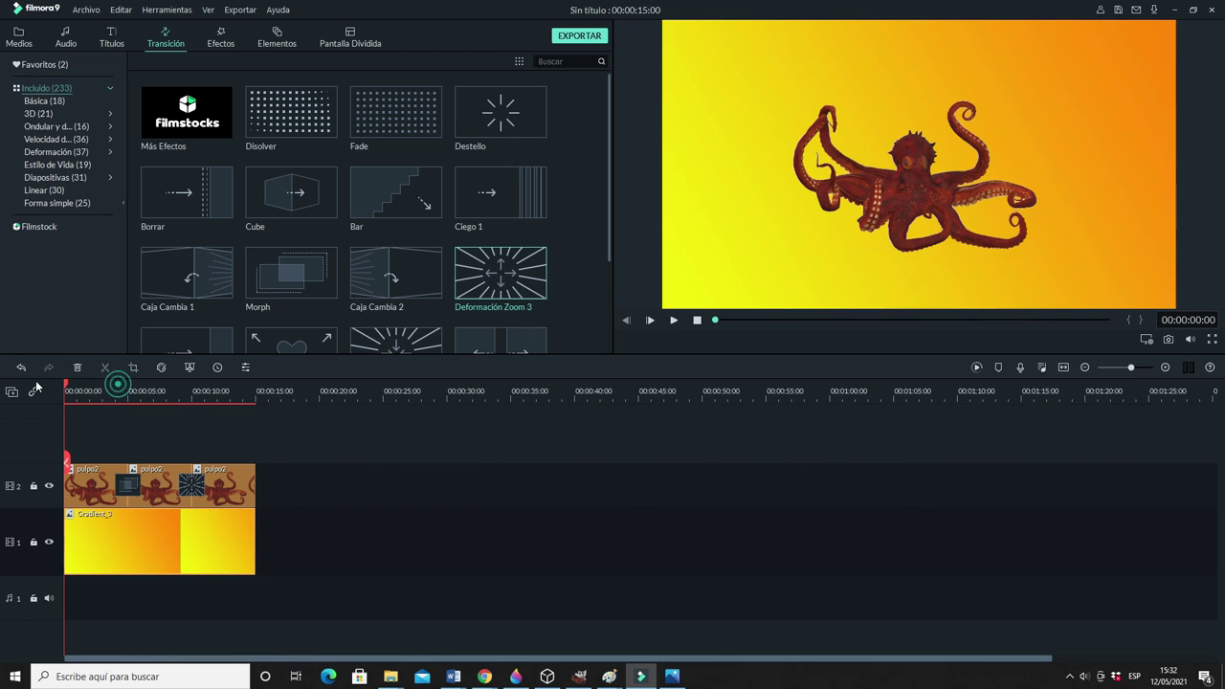
click(671, 321)
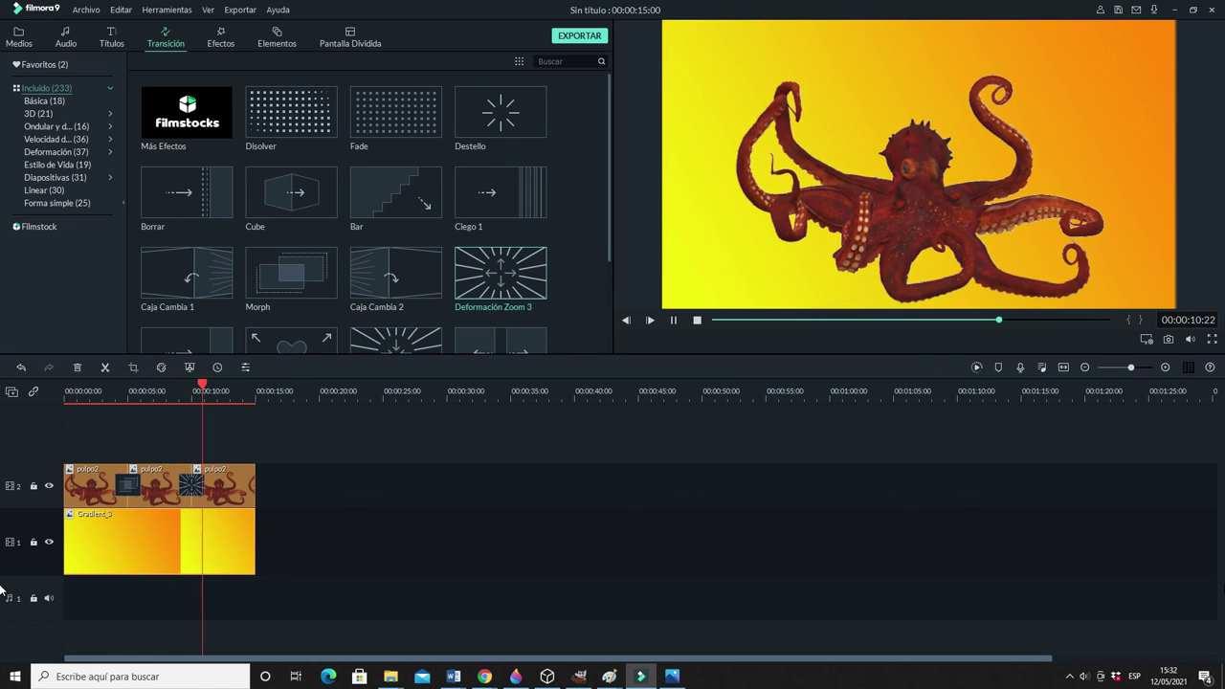
click(675, 321)
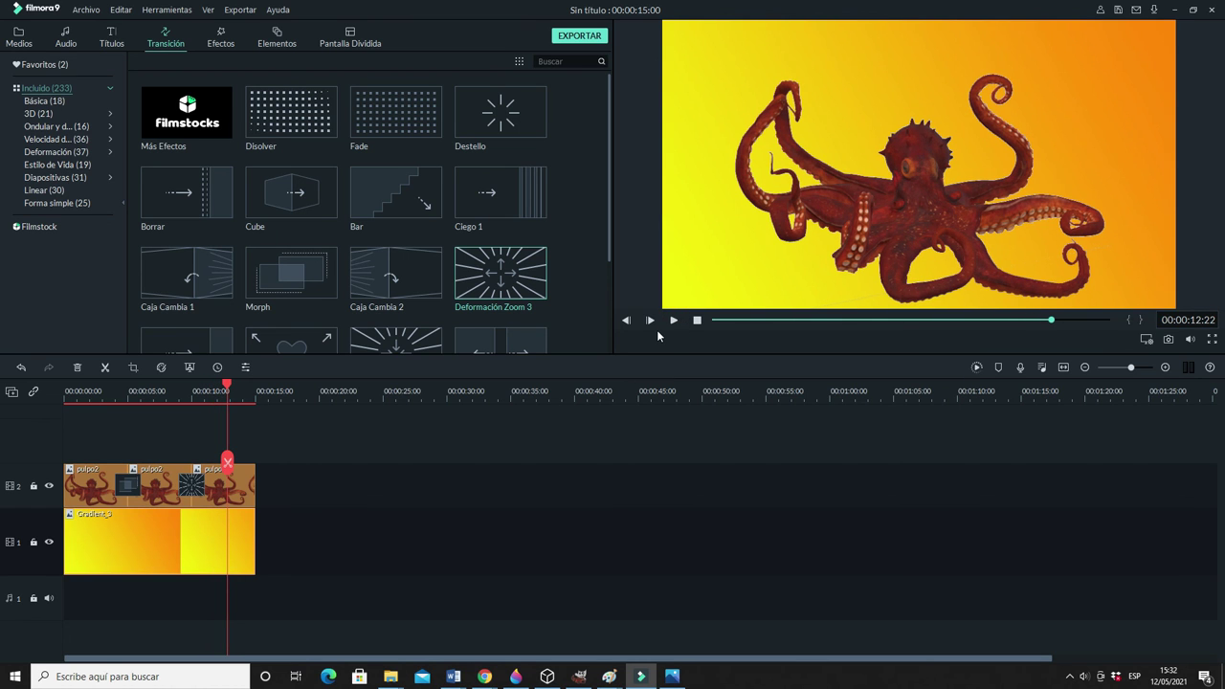
- Apply a pan and zoom to the third octopus clip, enlarging the end frame towards its lower-left and upper-right corners
click(888, 230)
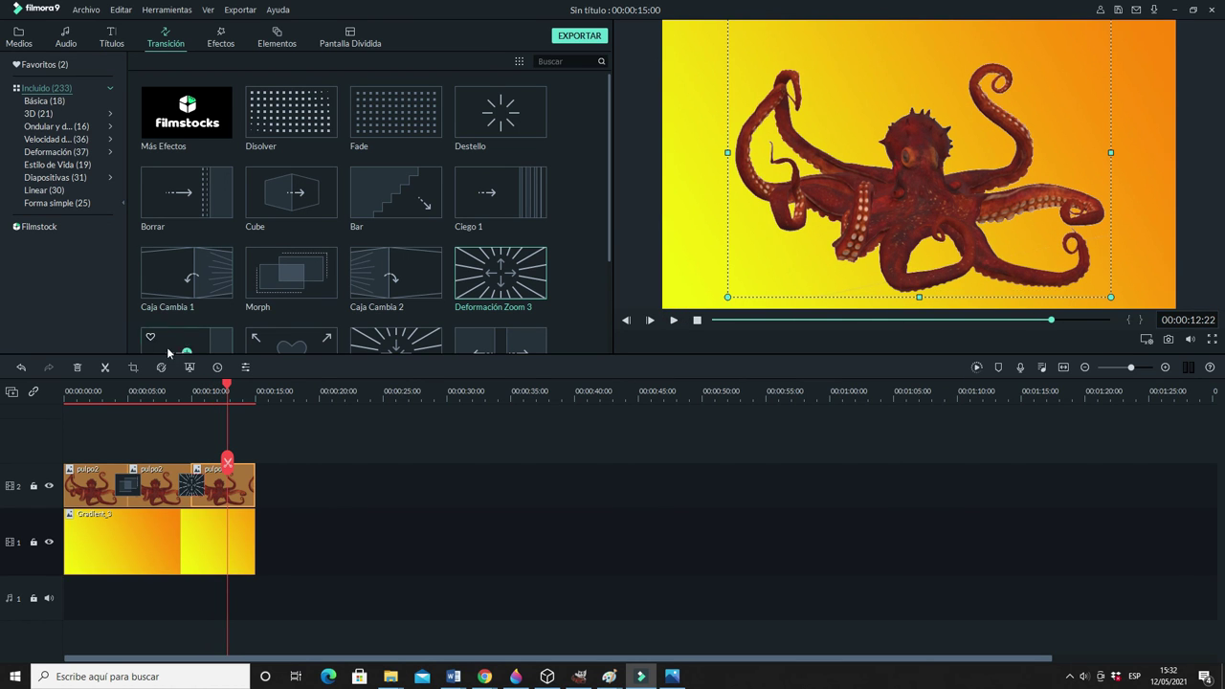
click(129, 371)
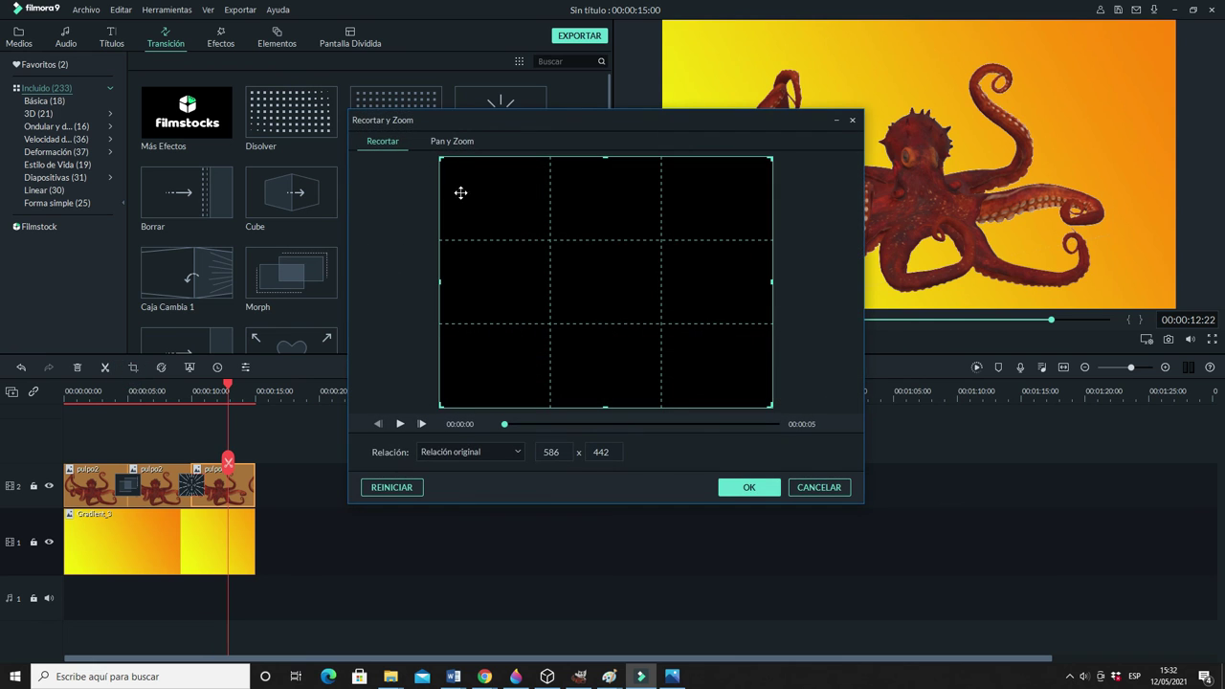
click(458, 143)
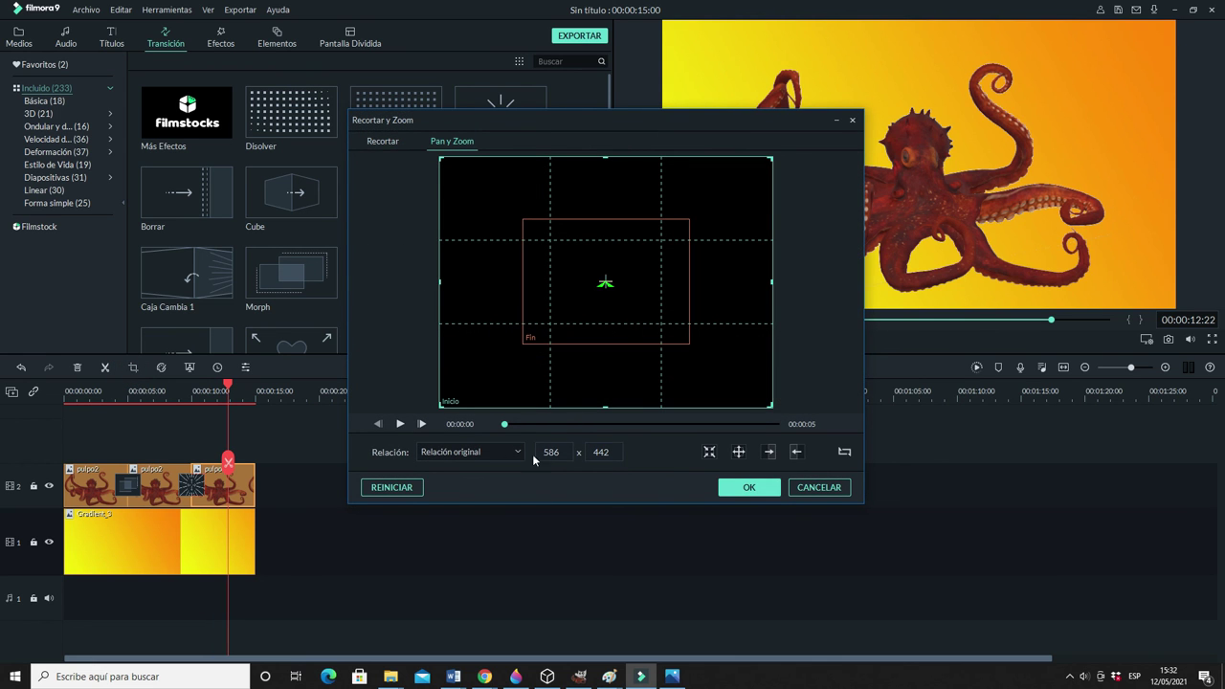
drag(510, 425, 517, 423)
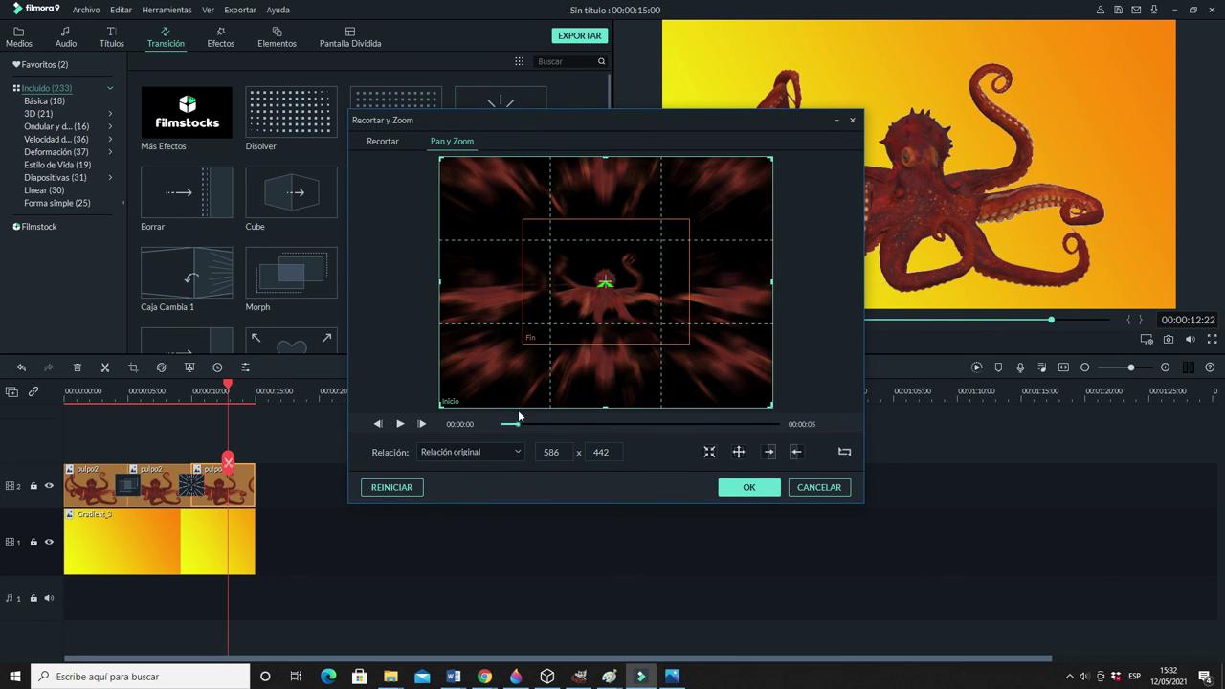
click(610, 279)
click(609, 278)
click(609, 279)
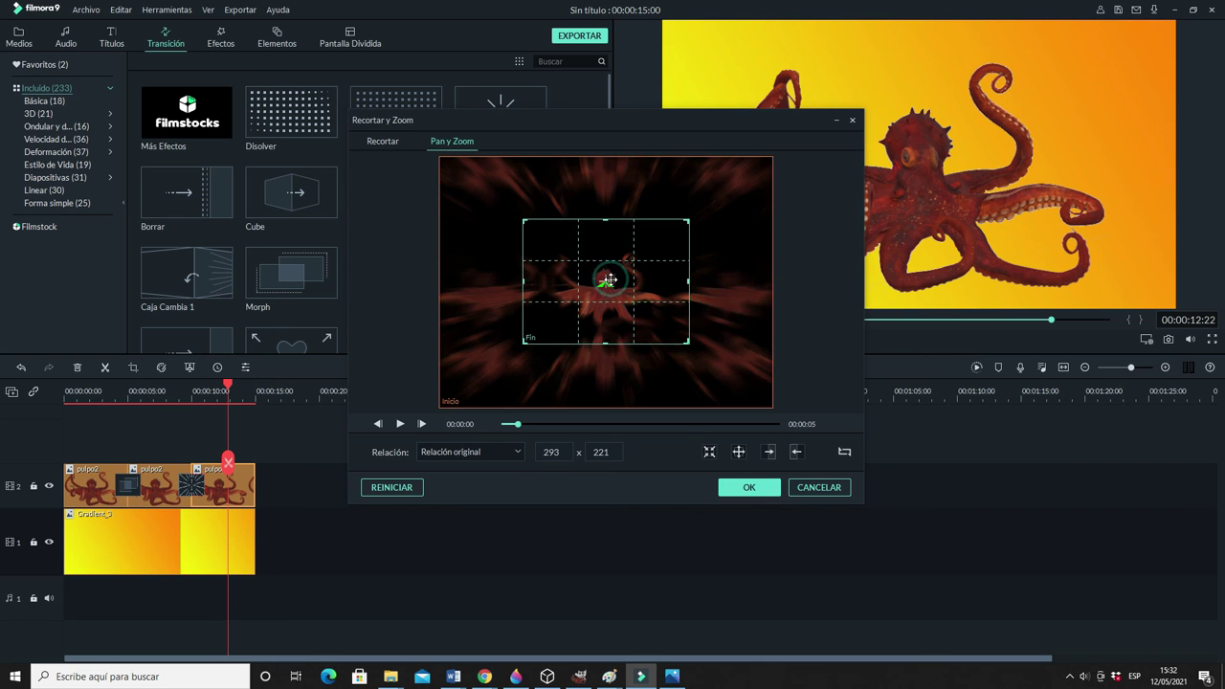
drag(688, 219, 714, 204)
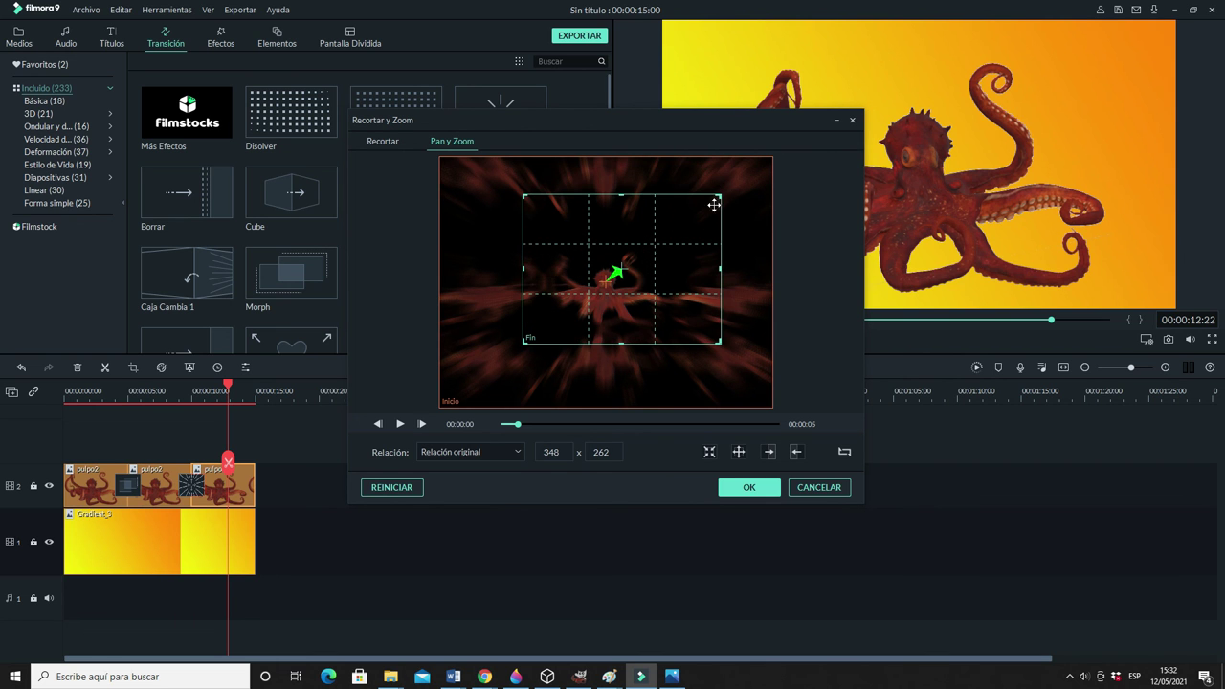
drag(523, 343, 469, 384)
drag(720, 198, 734, 186)
click(749, 488)
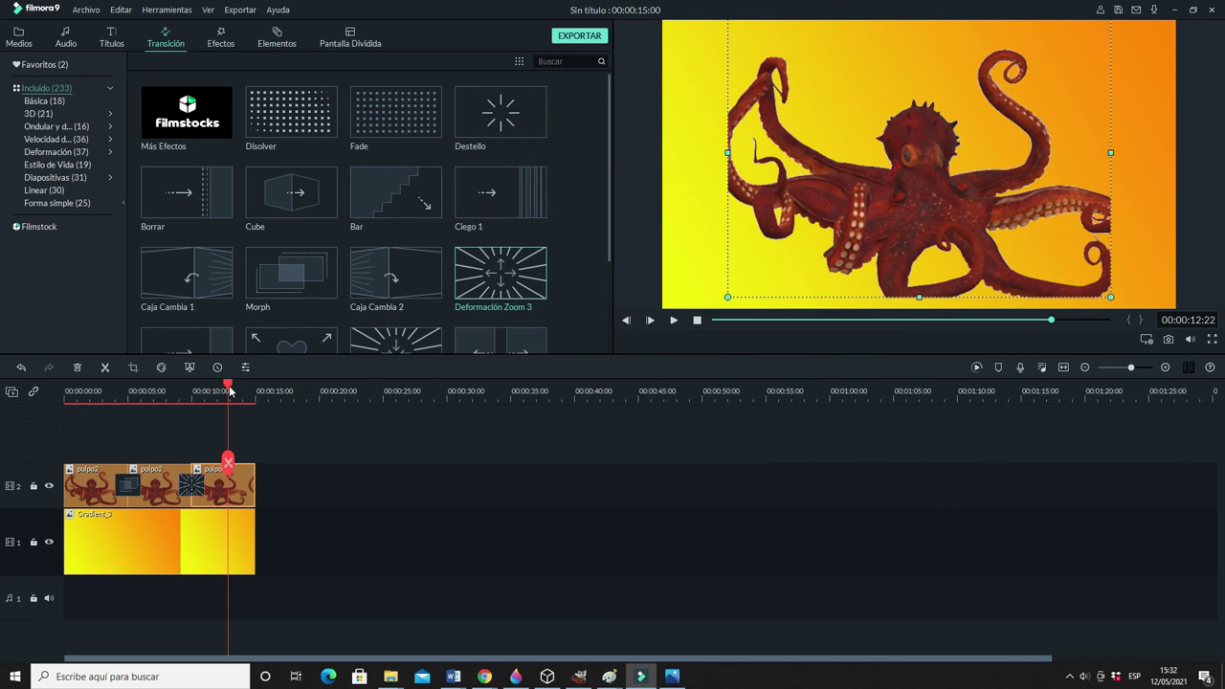
- Play the remainder of the third octopus clip to check the pan and zoom
click(675, 321)
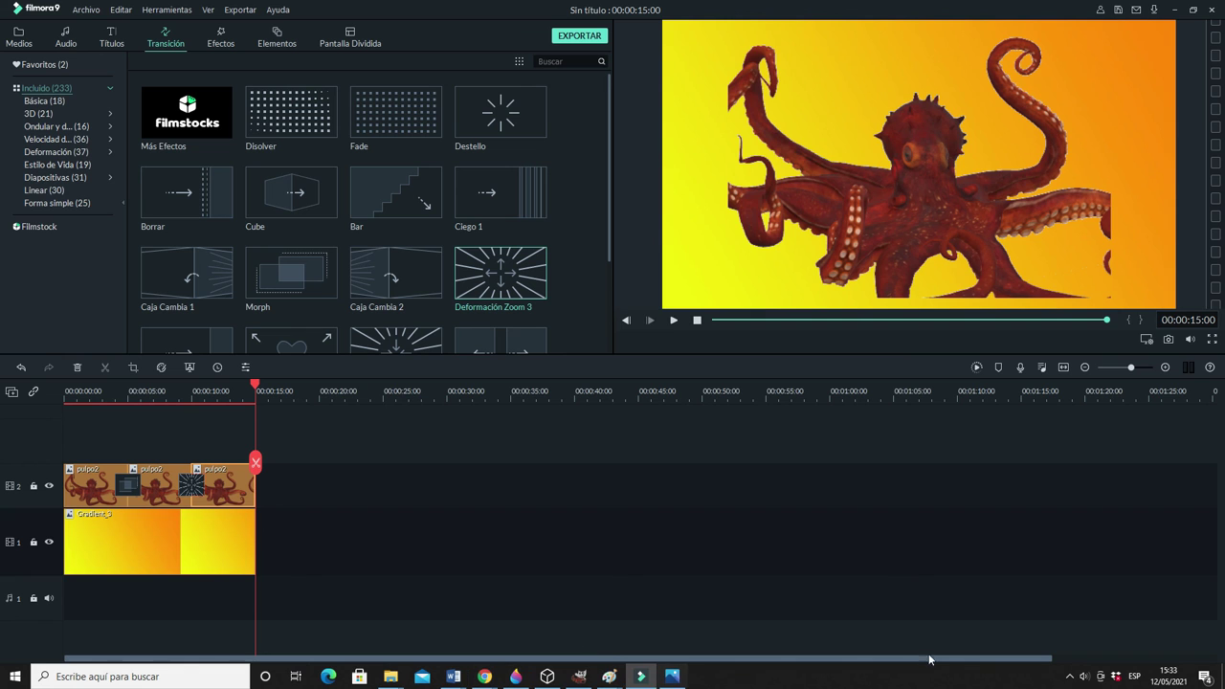
click(1067, 677)
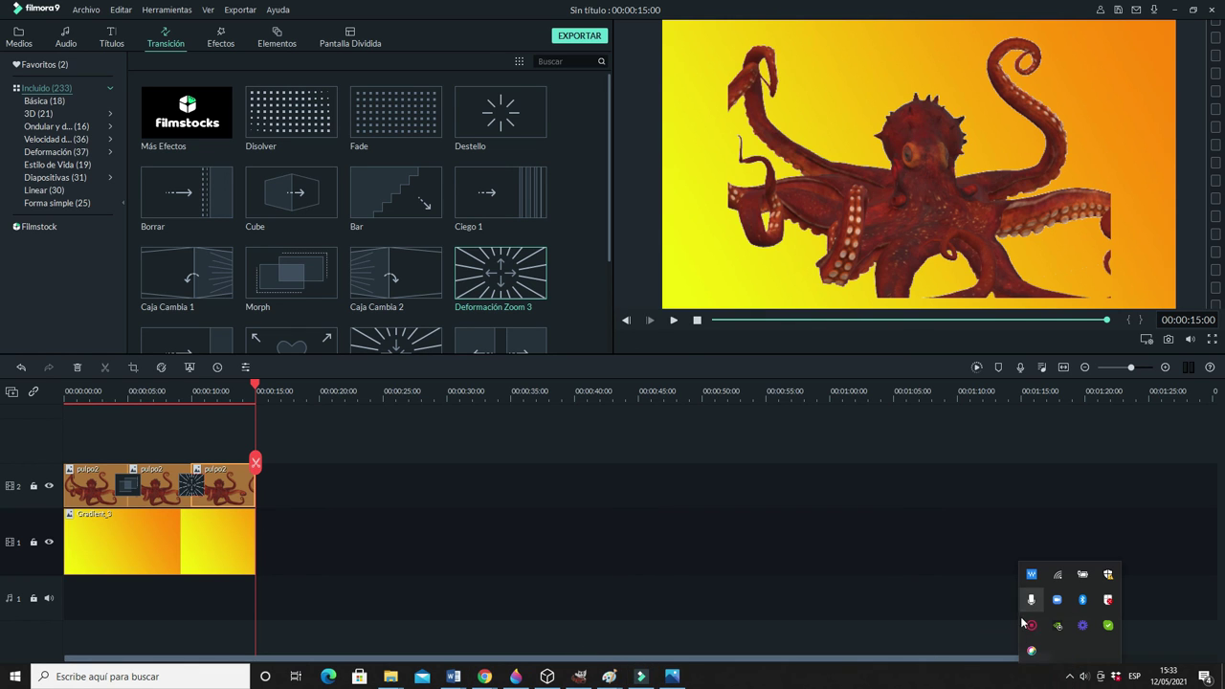